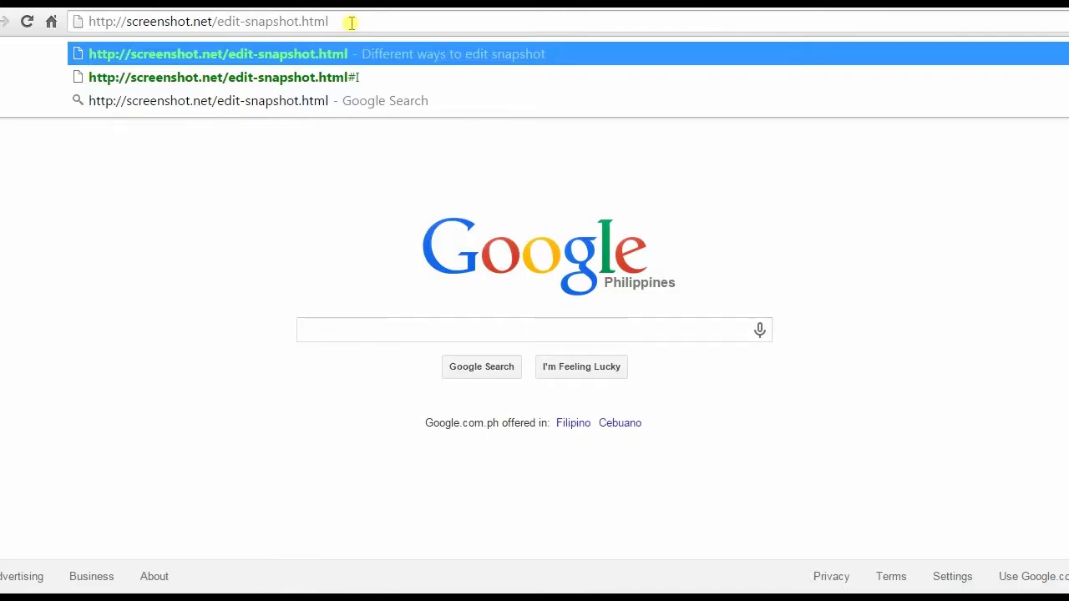
Step: Load screenshot.net/edit-snapshot.html and start the Free Screen Capture download from its Desktop Editor section
key("Return")
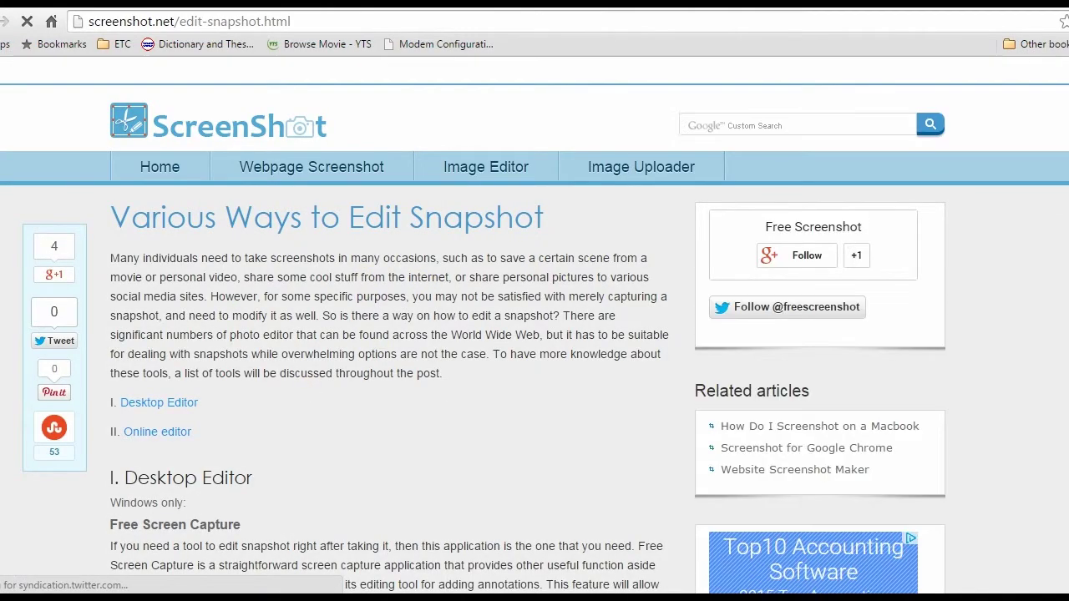
scroll(956, 249, "down", 9)
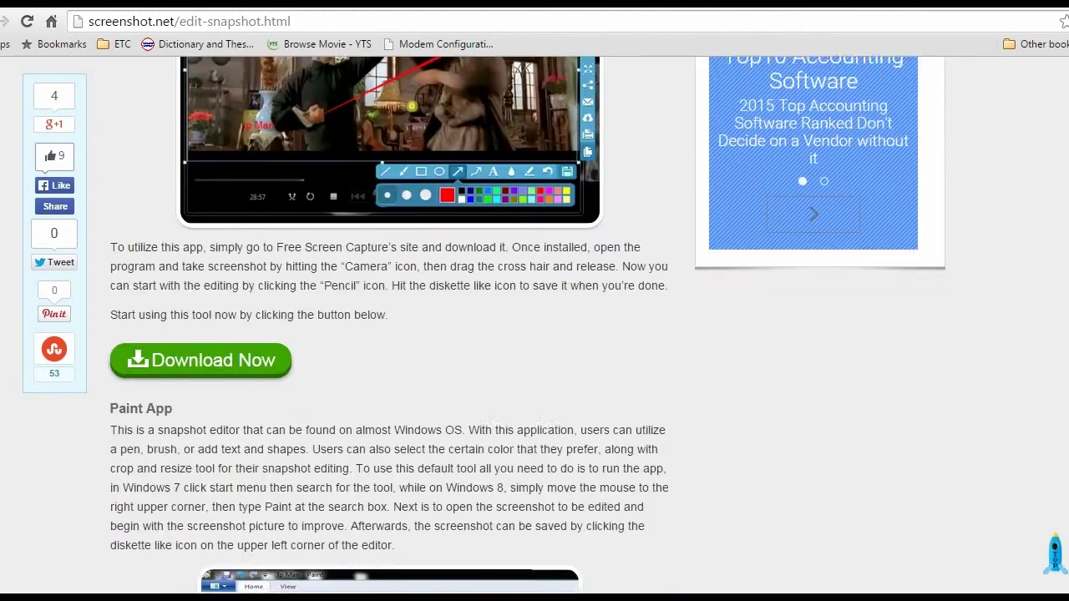
left_click(200, 335)
left_click(721, 468)
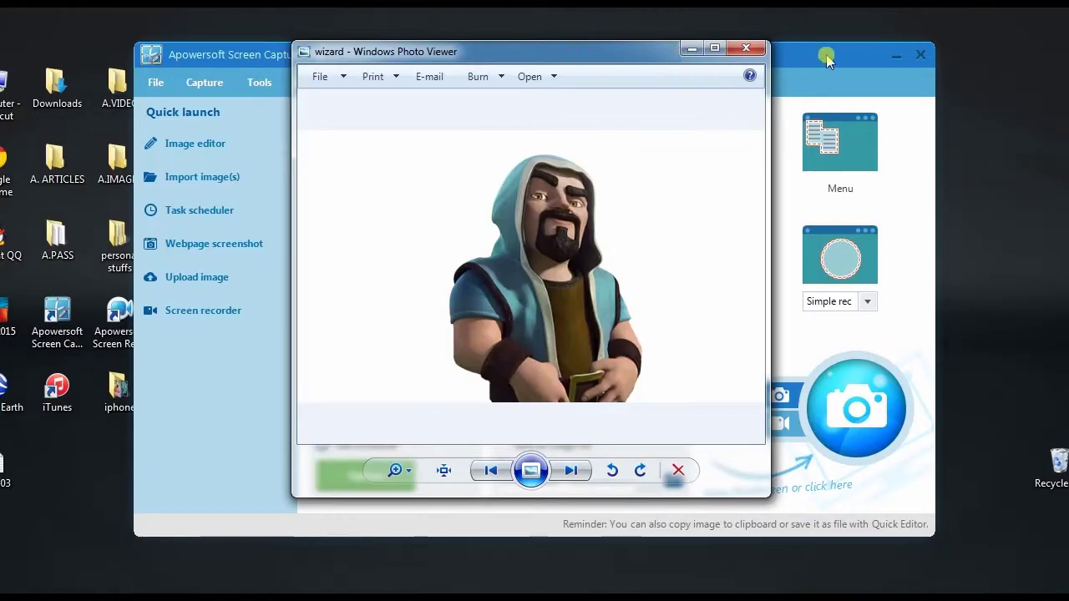
Step: Switch to Apowersoft Screen Capture Pro and capture a region of about 555 x 324 around the wizard picture in the photo viewer
left_click(826, 57)
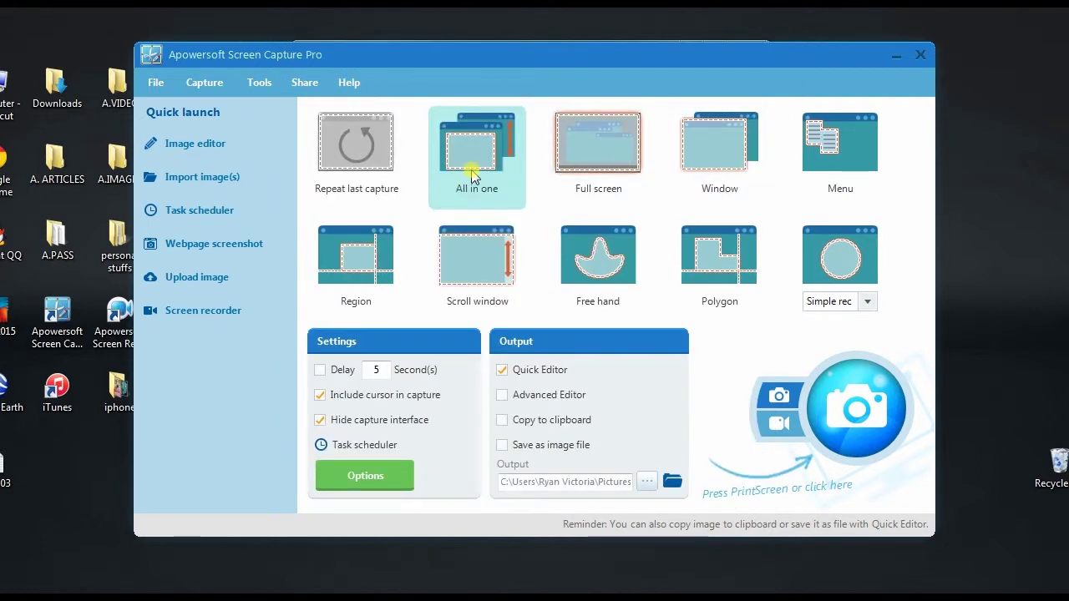
left_click(851, 414)
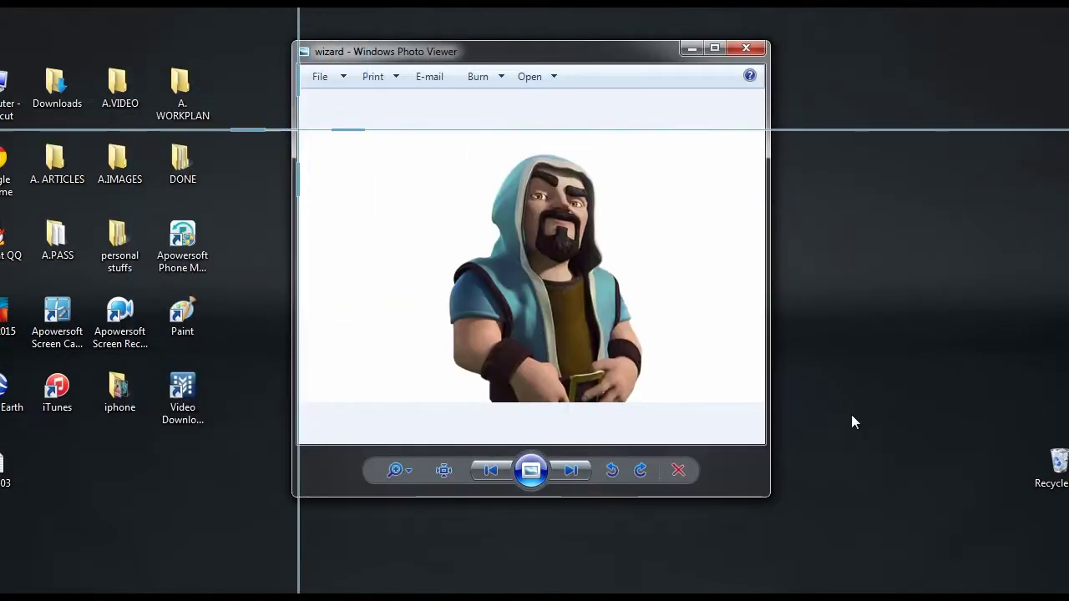
left_click_drag(305, 134, 761, 405)
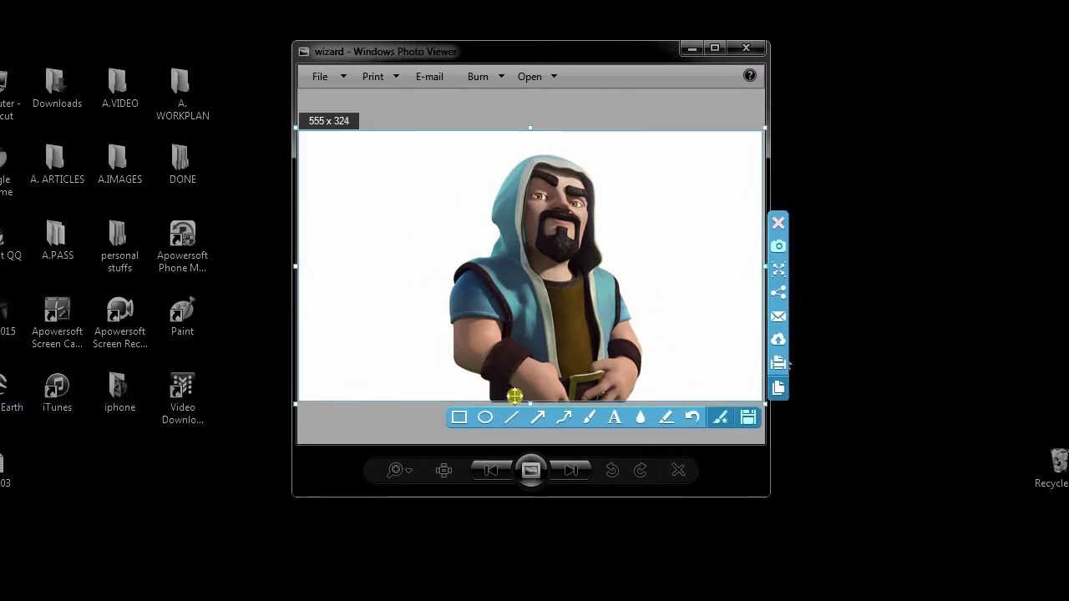
Step: Draw two roughly parallel red arrows on the capture, rising from the empty area beside the wizard to his chest
left_click(537, 419)
left_click_drag(336, 361, 620, 294)
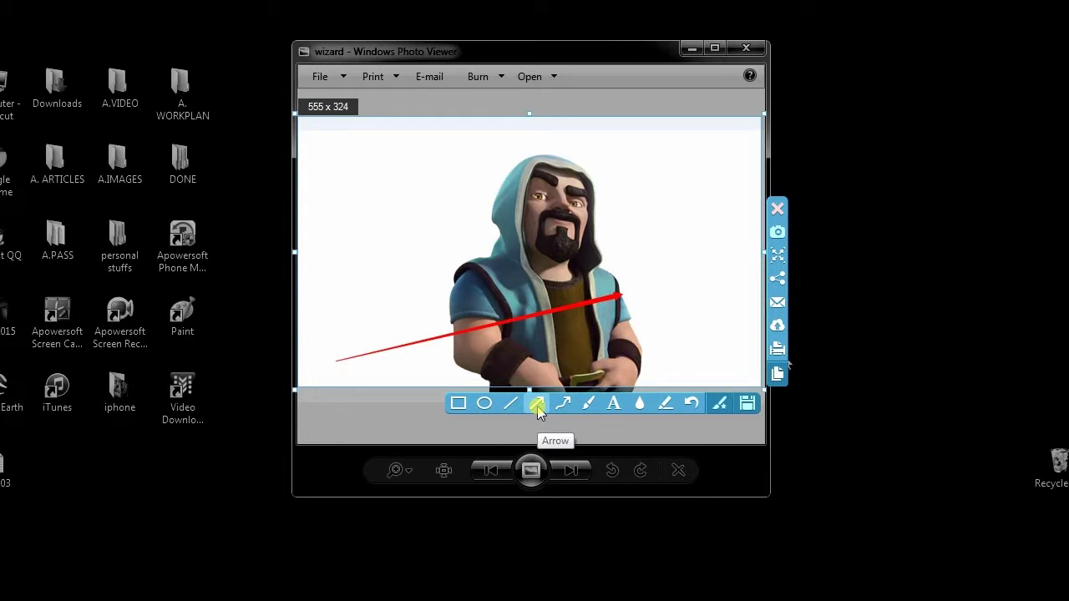
left_click(536, 406)
left_click_drag(330, 325, 594, 268)
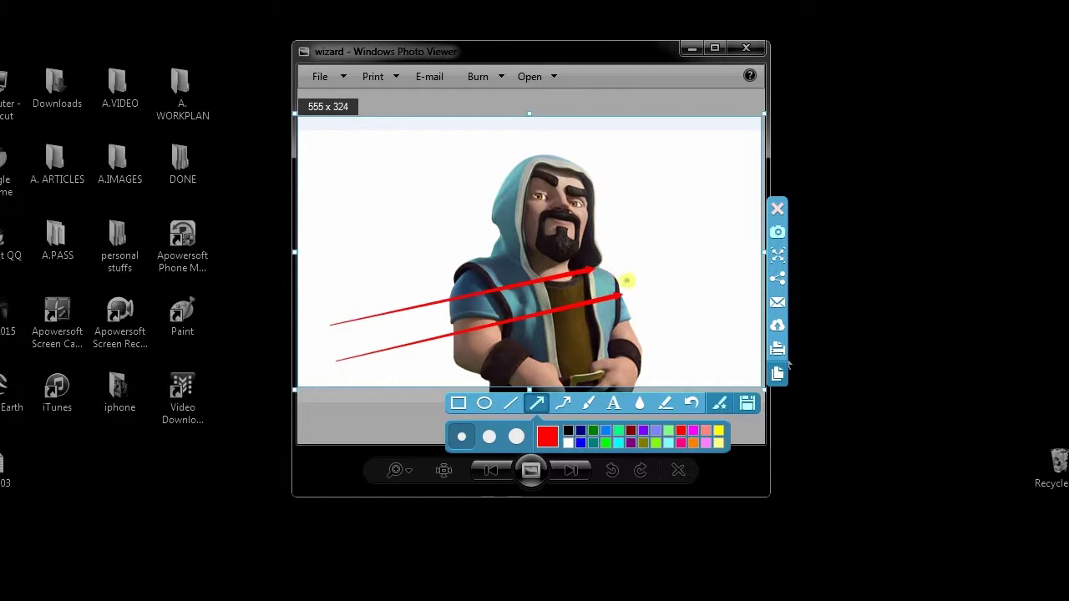
Step: Open the annotated capture in the advanced editor and draw another red arrow above the existing two, ending at the wizard's beard
left_click(717, 405)
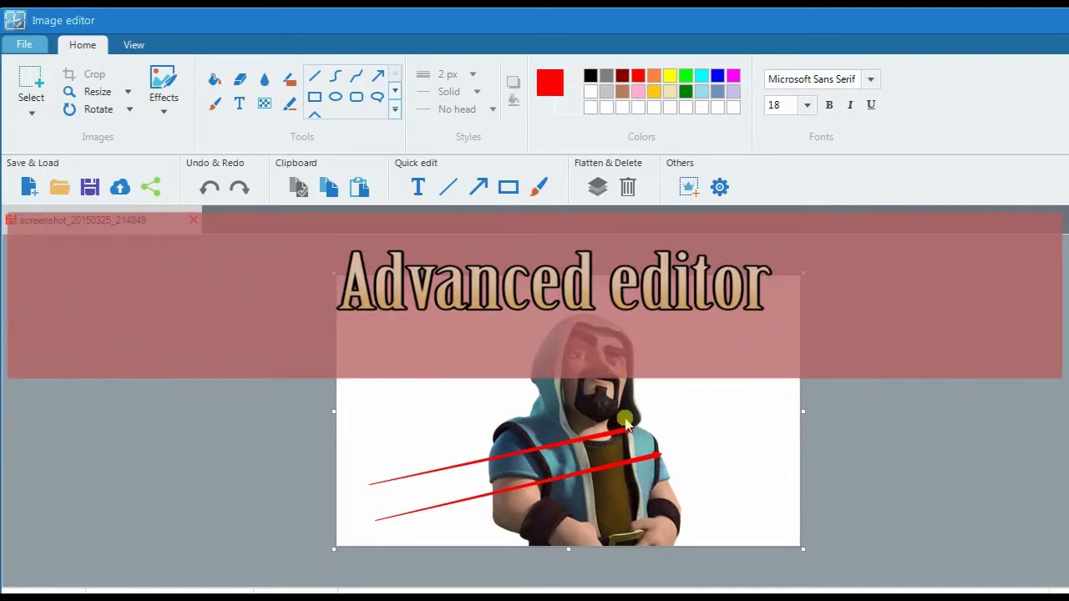
left_click(477, 186)
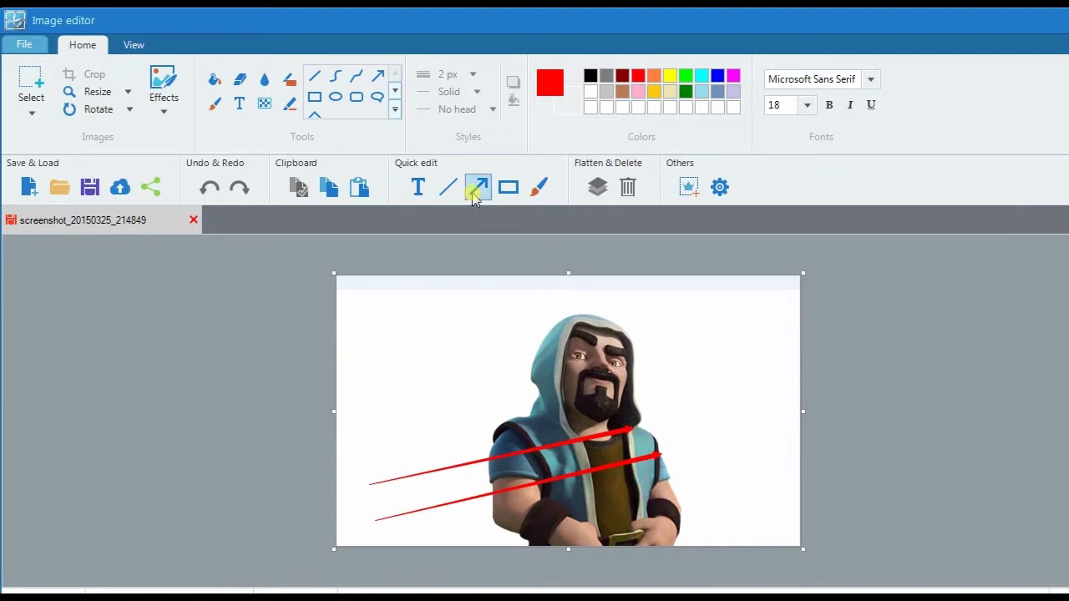
left_click_drag(367, 463, 582, 410)
Step: Draw a red rectangle in the empty area beside the wizard's head and add the text "need some gems?" inside it
left_click(514, 191)
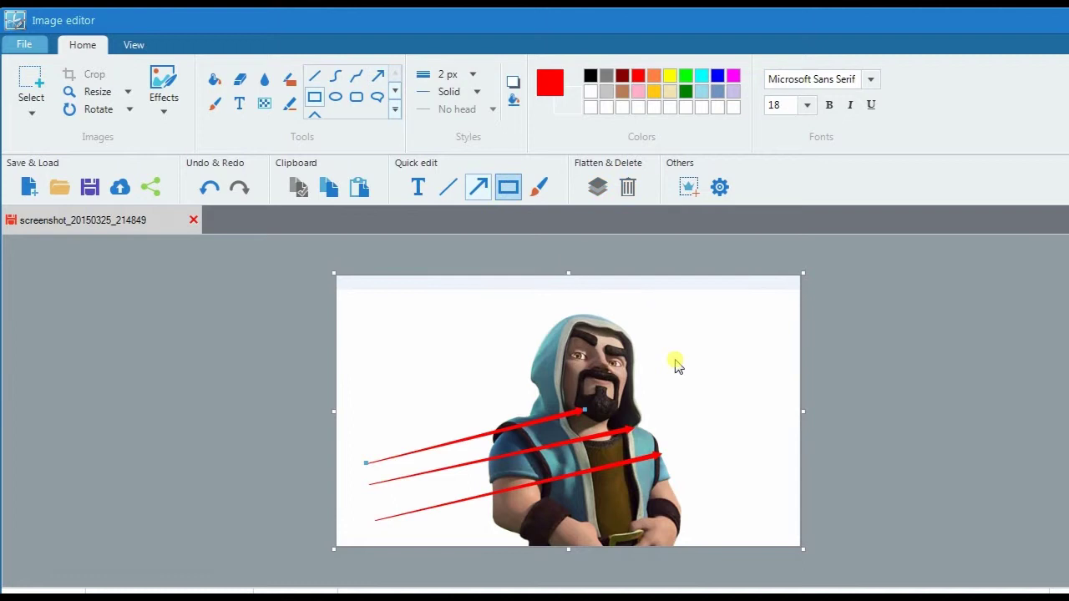
left_click_drag(645, 339, 798, 375)
left_click(418, 187)
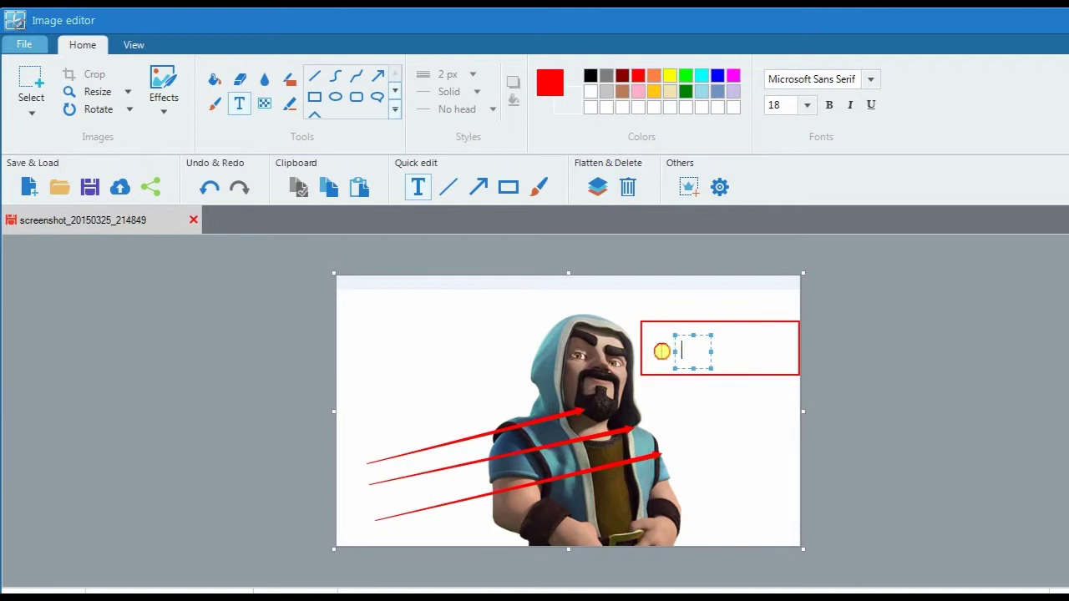
left_click(680, 410)
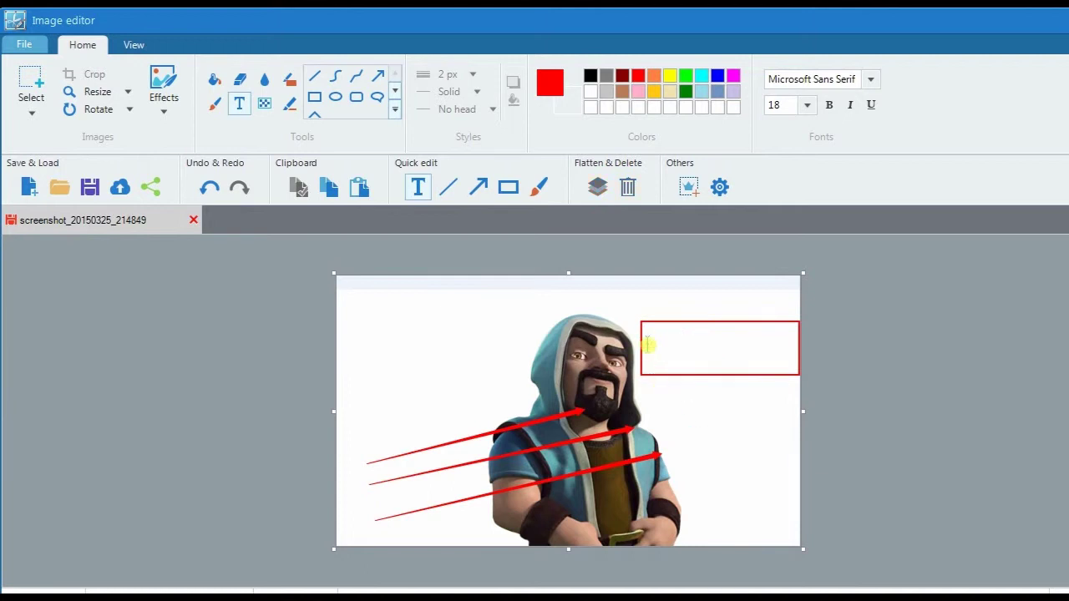
type("need some gems?")
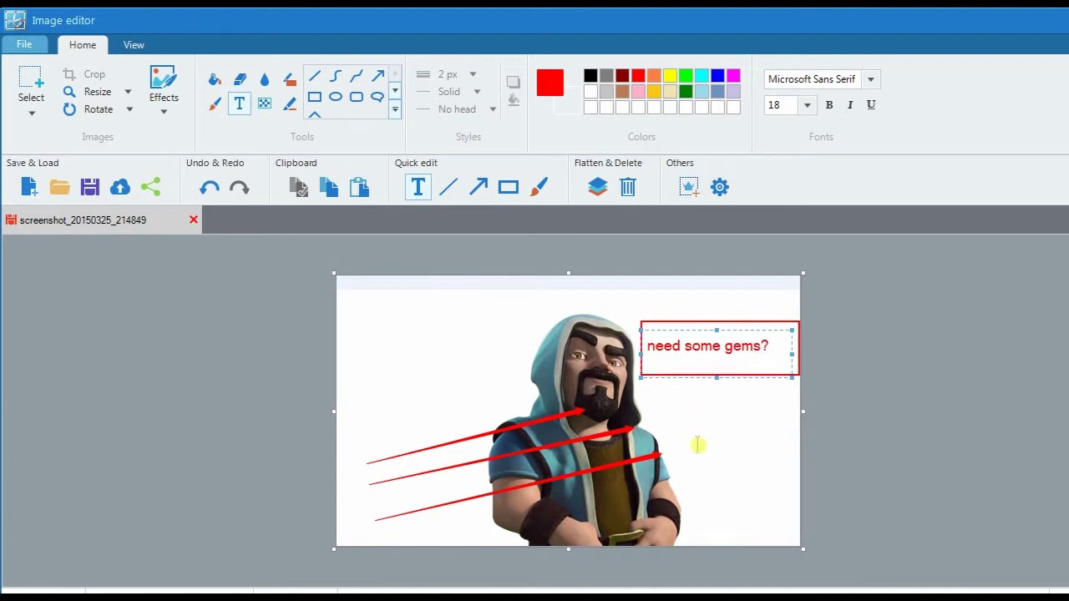
left_click(712, 453)
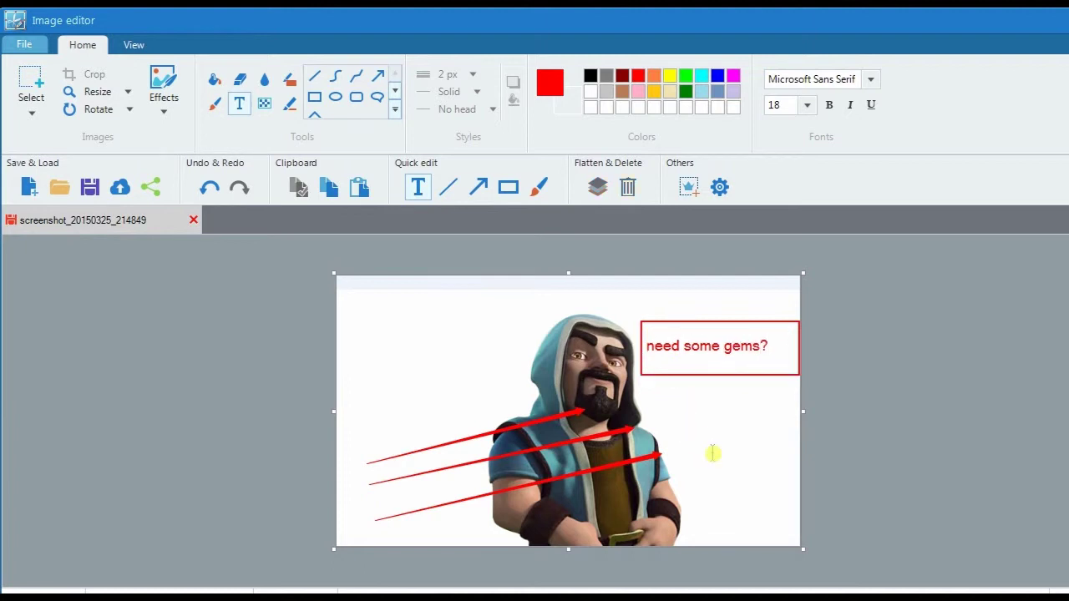
Step: Apply the Torn edge and Sharpen effects to the screenshot and save the image
left_click(164, 97)
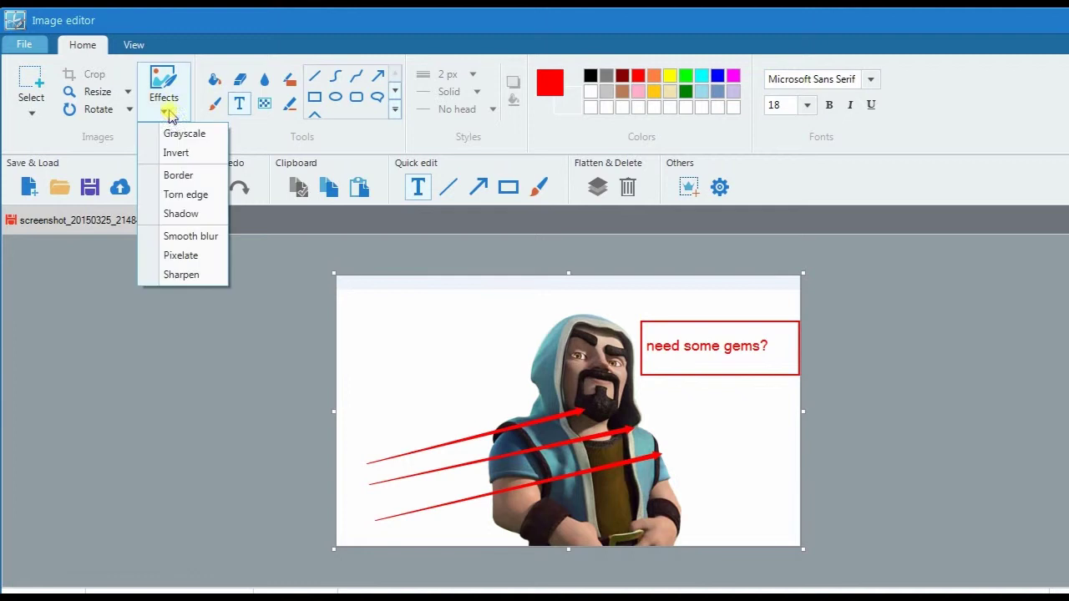
left_click(194, 194)
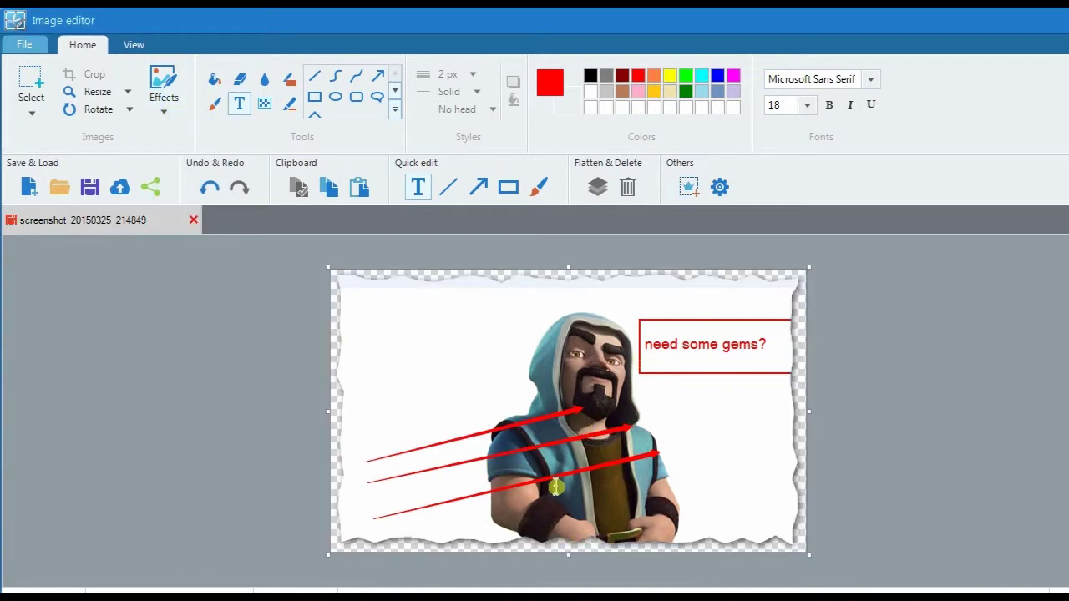
left_click(162, 99)
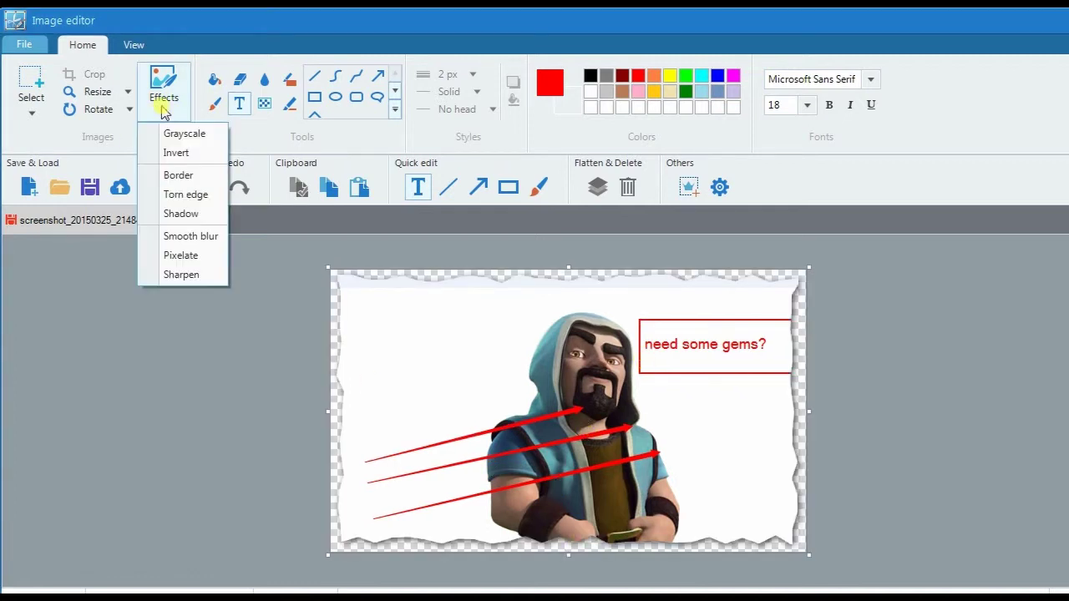
left_click(188, 274)
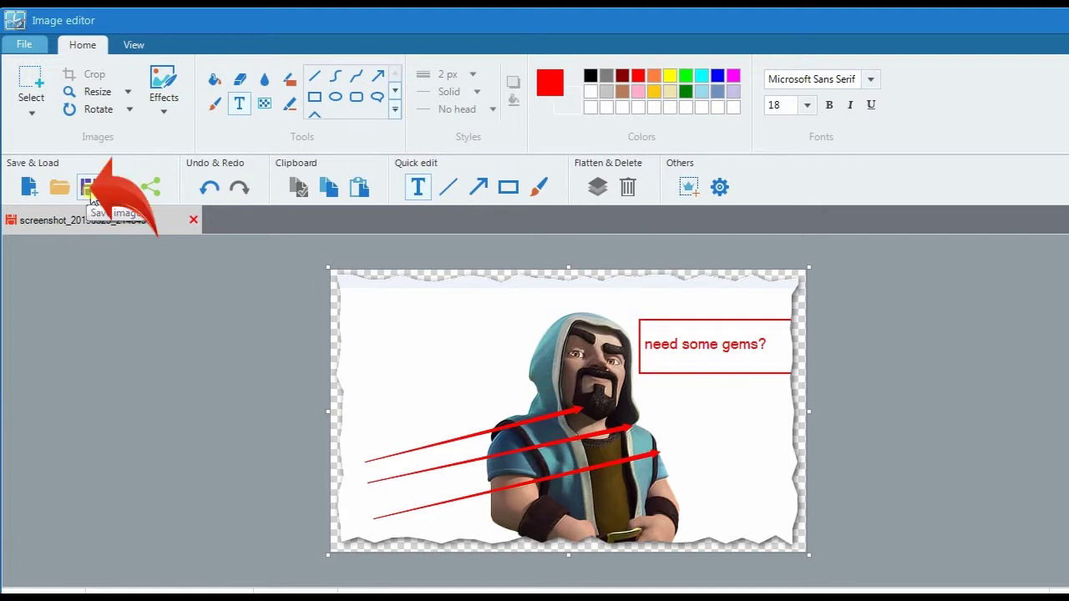
left_click(121, 190)
key("Return")
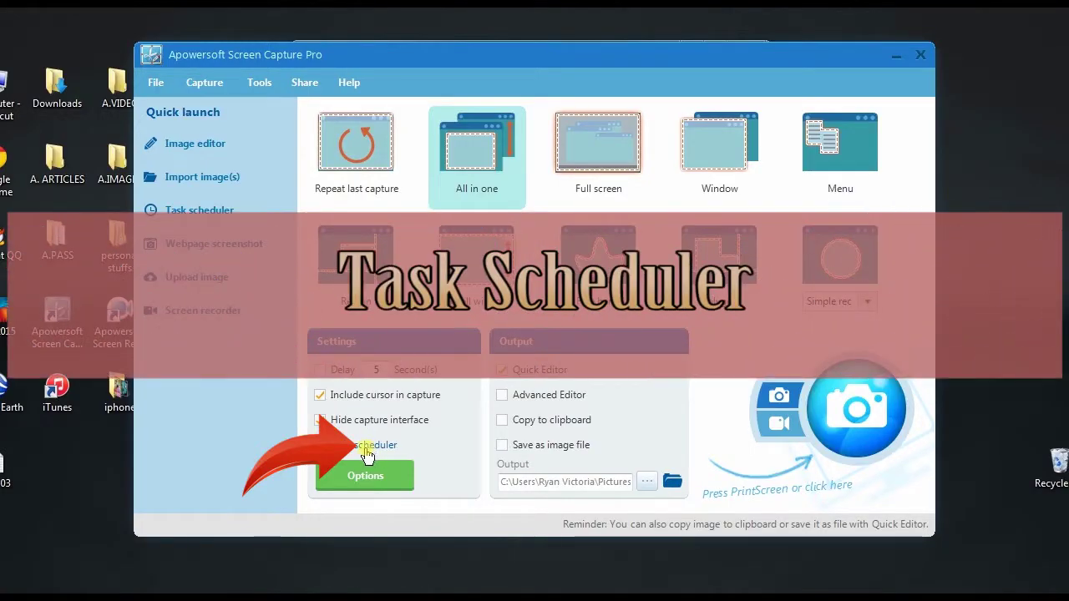
Step: Create the scheduled task task1 for full-screen captures at a 00:01:00 interval, stopping after 10 times
left_click(365, 445)
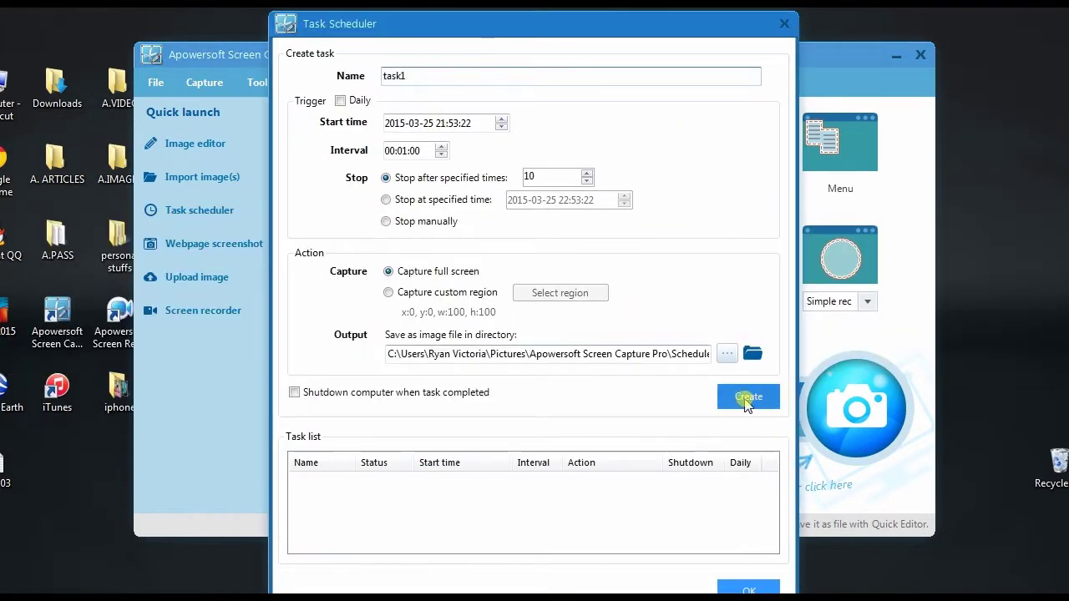
left_click(749, 397)
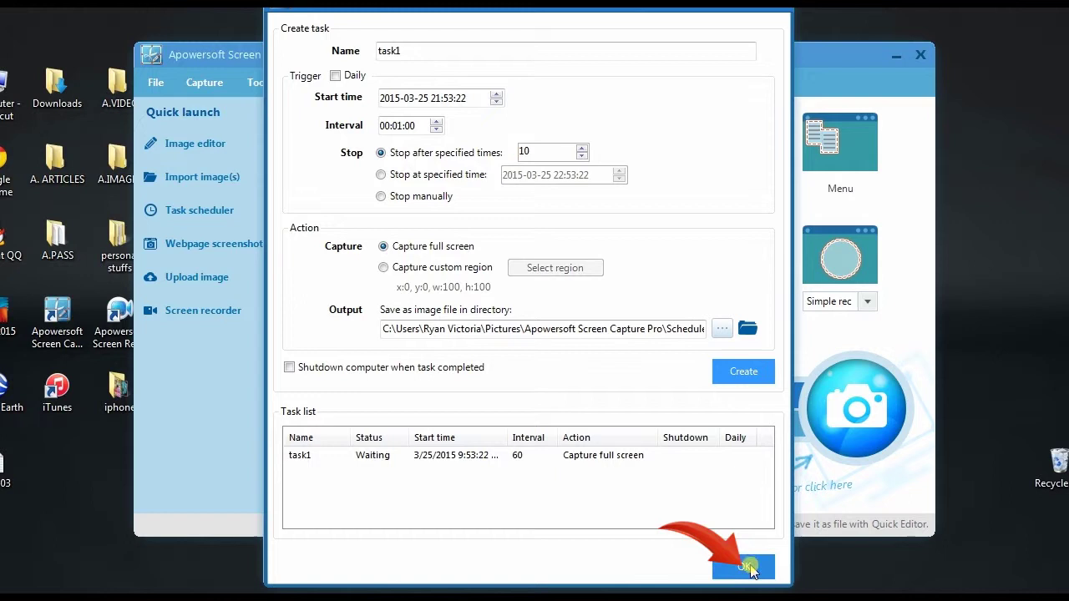
left_click(750, 566)
Step: Switch the capture mode to video and start recording a region around the wizard picture
left_click(782, 428)
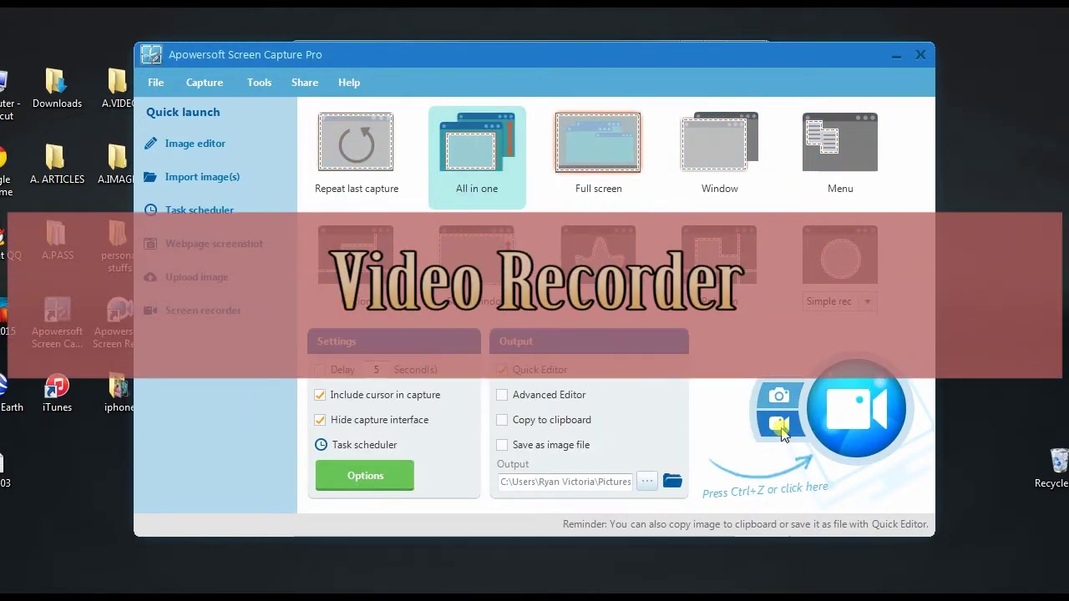
left_click(860, 422)
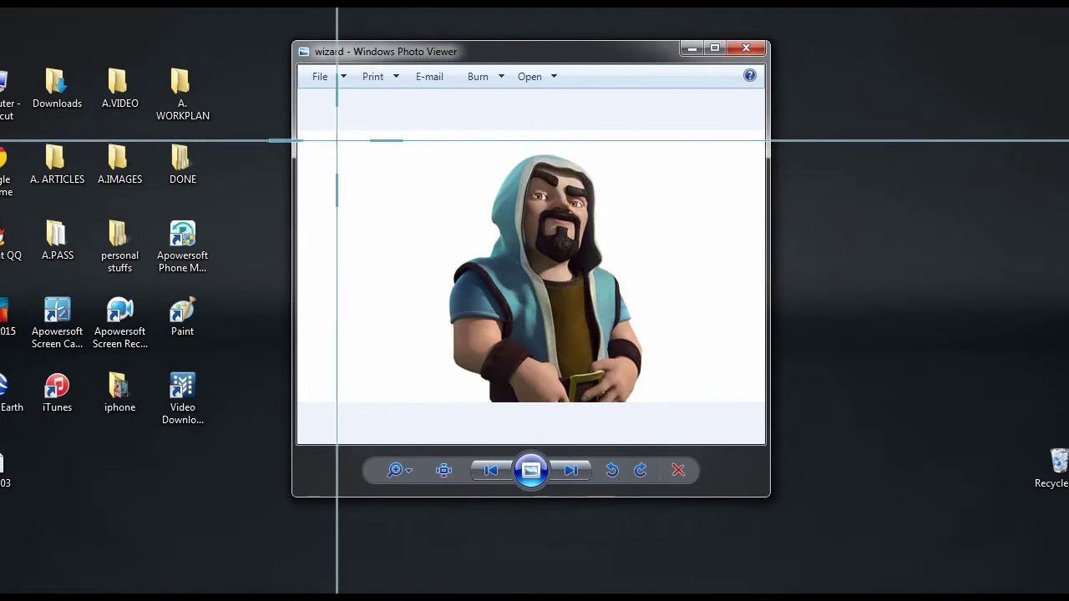
left_click_drag(318, 138, 752, 399)
left_click(721, 452)
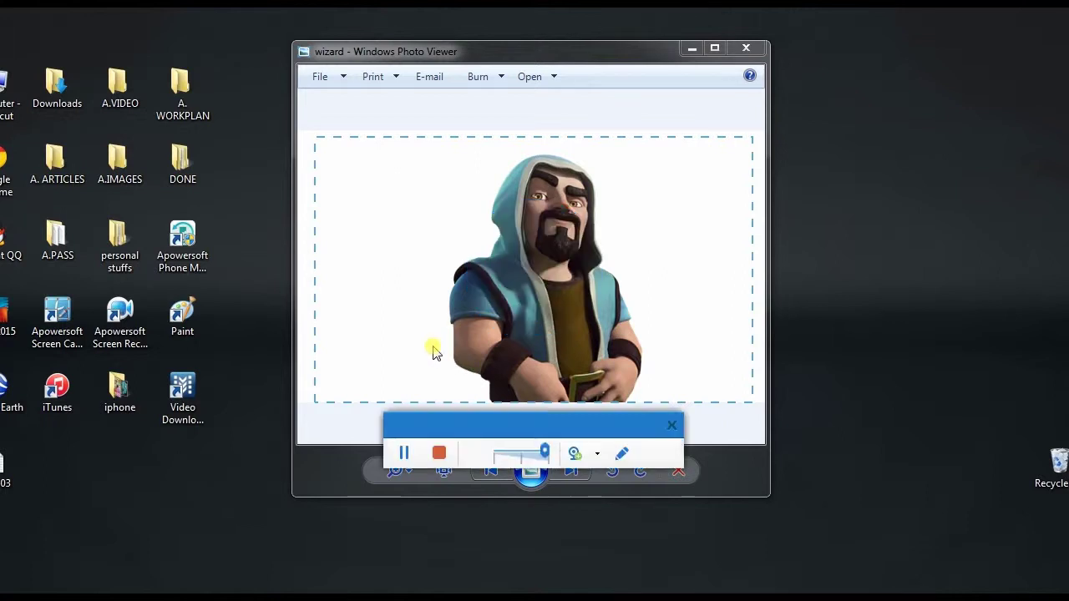
Step: Add the red size 18 text annotation "want some magic?" beside the wizard's arm while recording
left_click(621, 453)
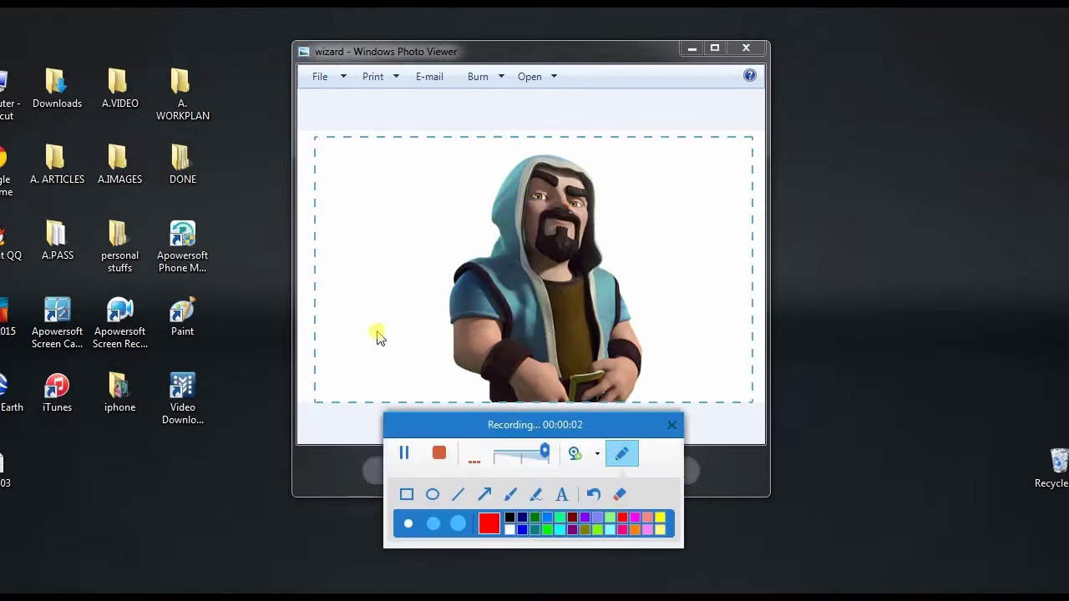
left_click(562, 494)
left_click(370, 347)
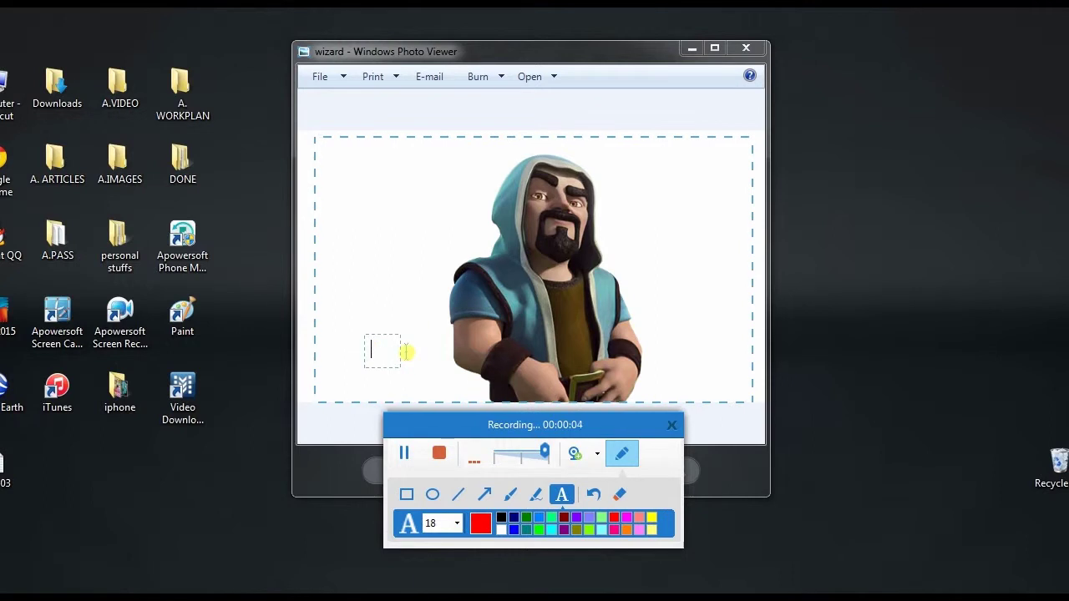
type("want some magic?")
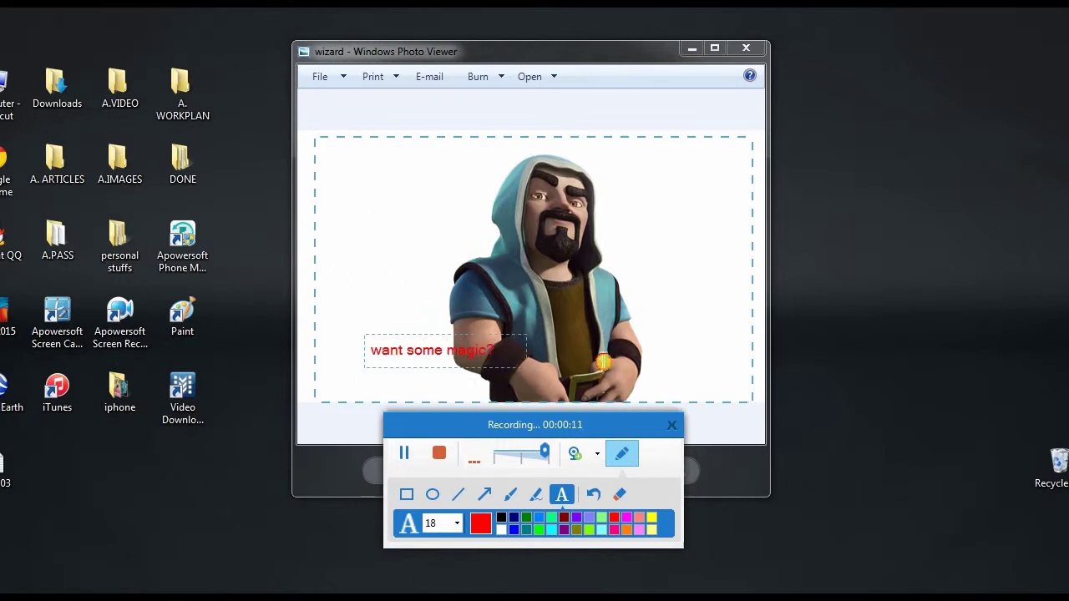
left_click(603, 362)
Step: Stop the screen recording and play back the new video file
left_click(439, 456)
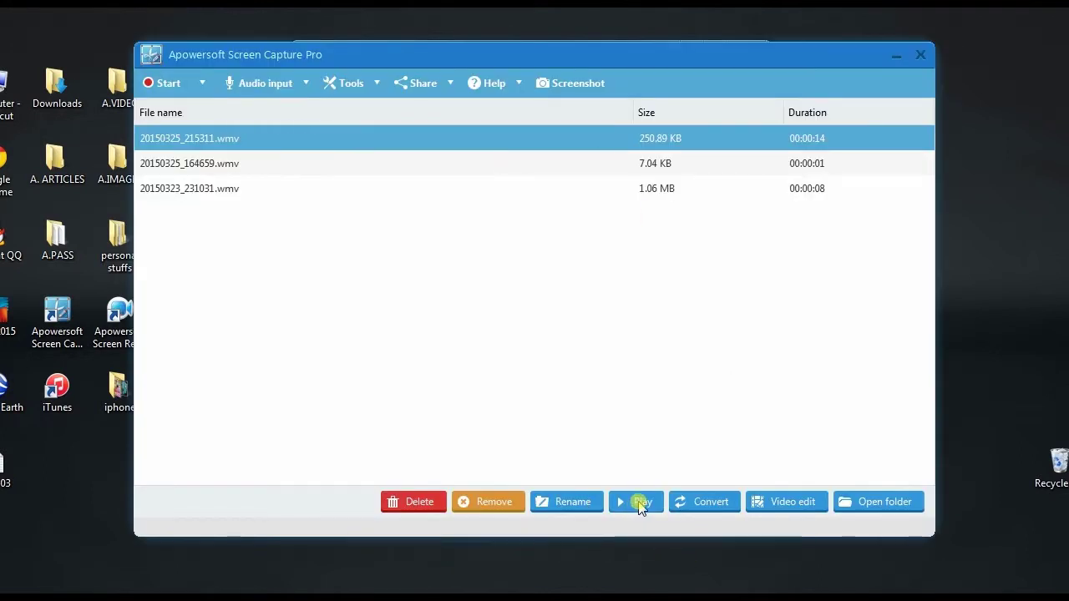
left_click(640, 503)
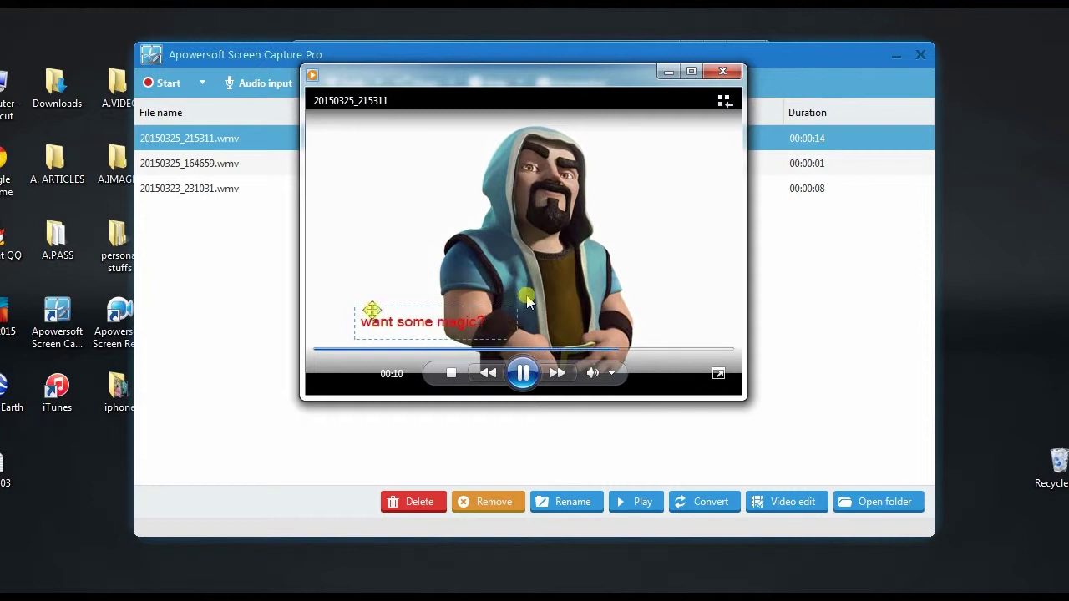
left_click(523, 375)
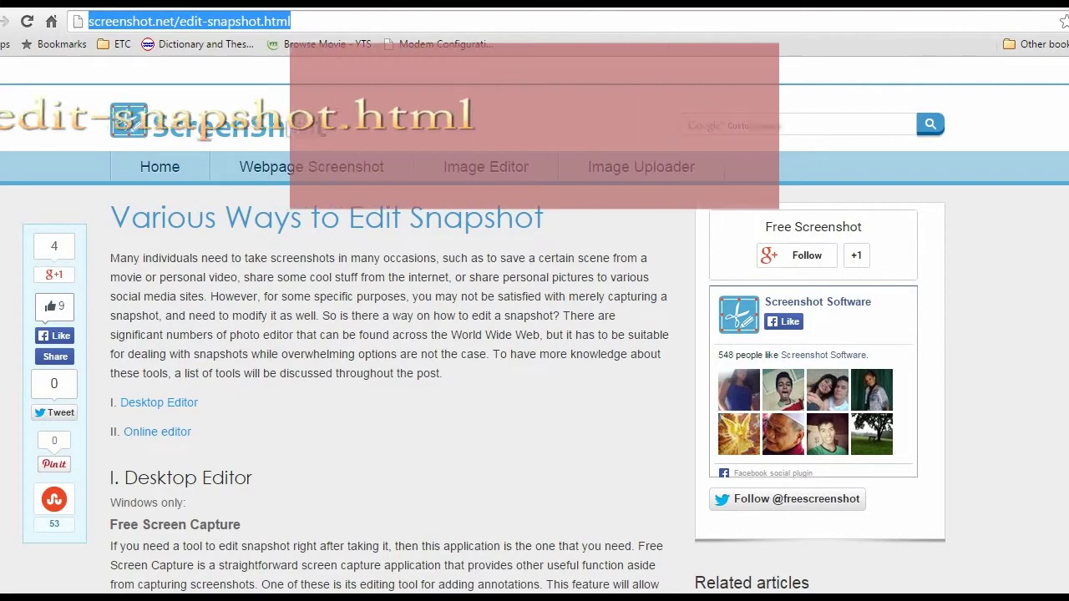
Step: Switch to the edit-snapshot web page in the browser, follow its online Image Editor link and open the editor directly
left_click(922, 69)
scroll(921, 69, "down", 3)
scroll(534, 326, "down", 12)
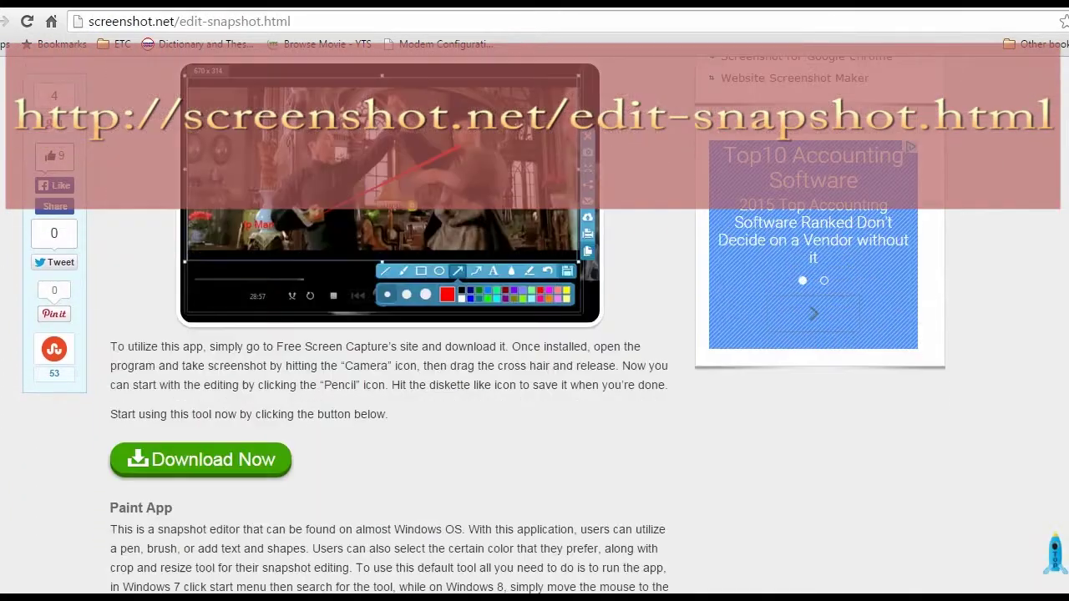
scroll(263, 400, "down", 10)
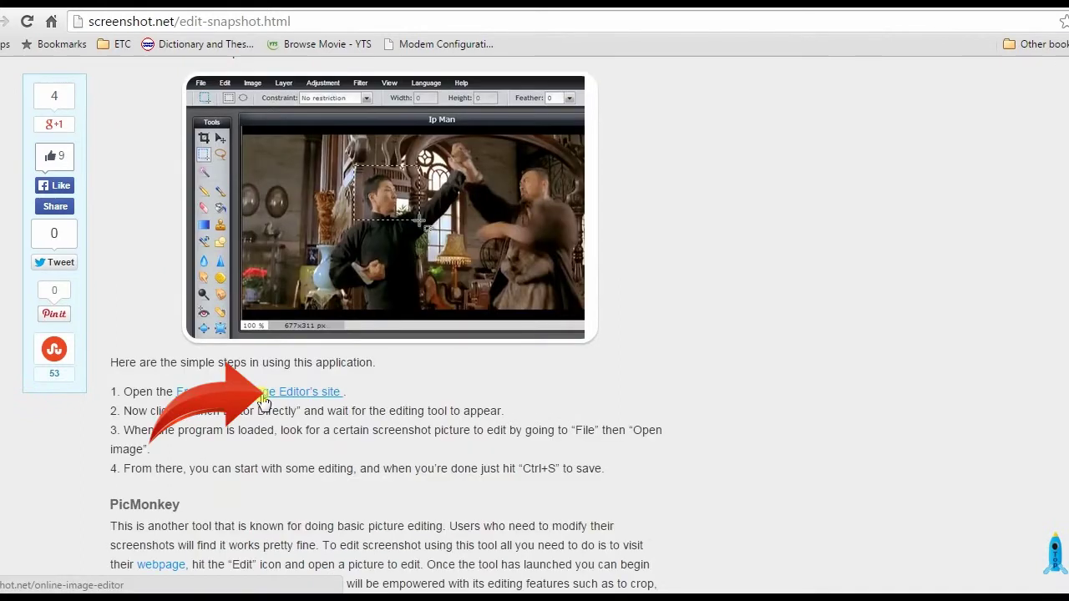
left_click(263, 399)
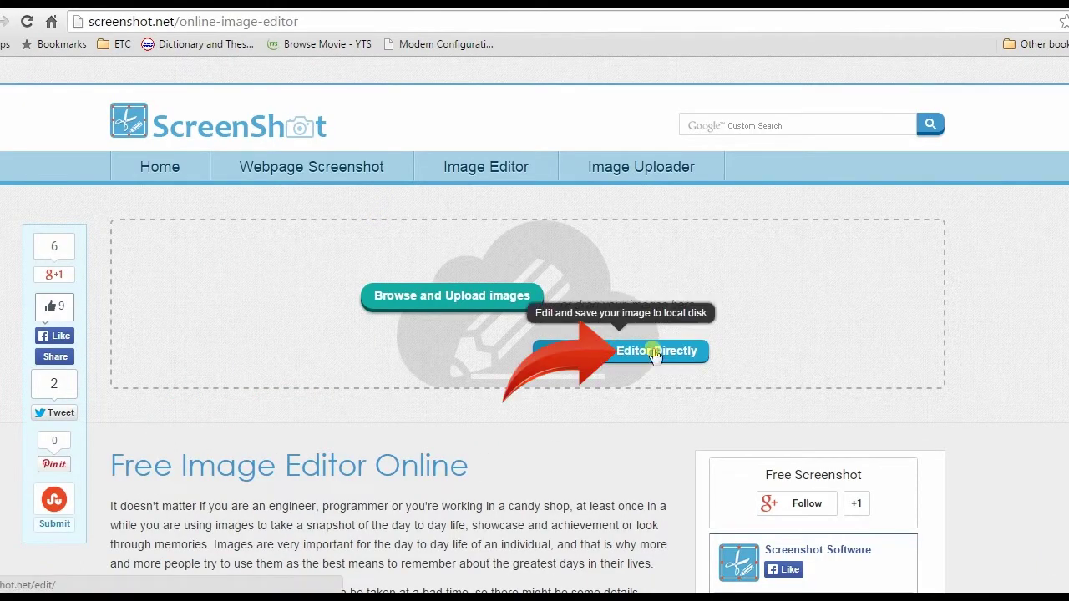
left_click(619, 349)
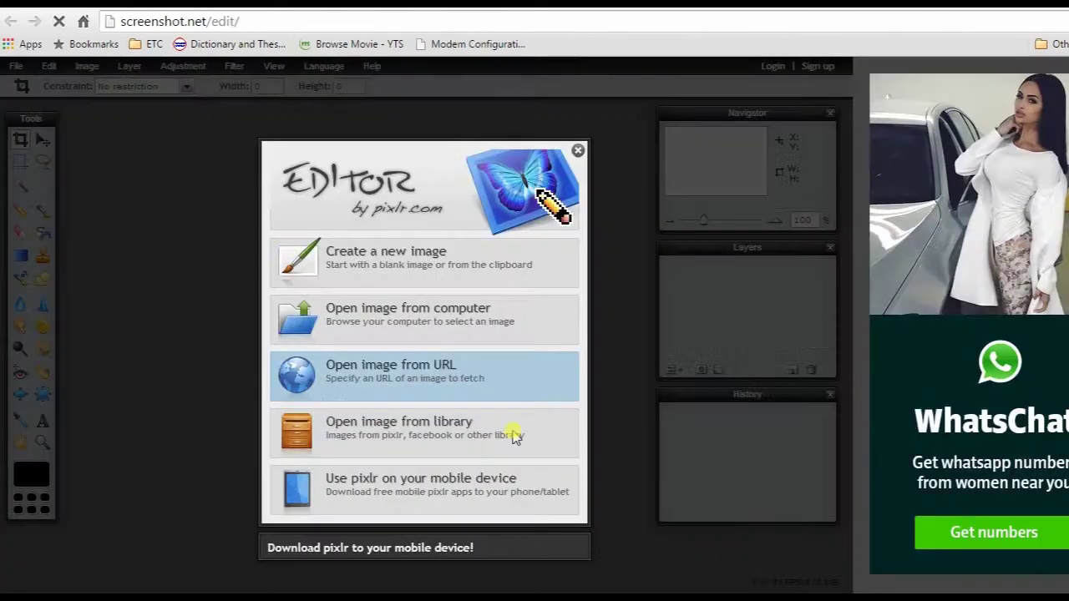
Step: Open the wizard image from the A.IMAGES folder on the computer in the online editor
left_click(398, 328)
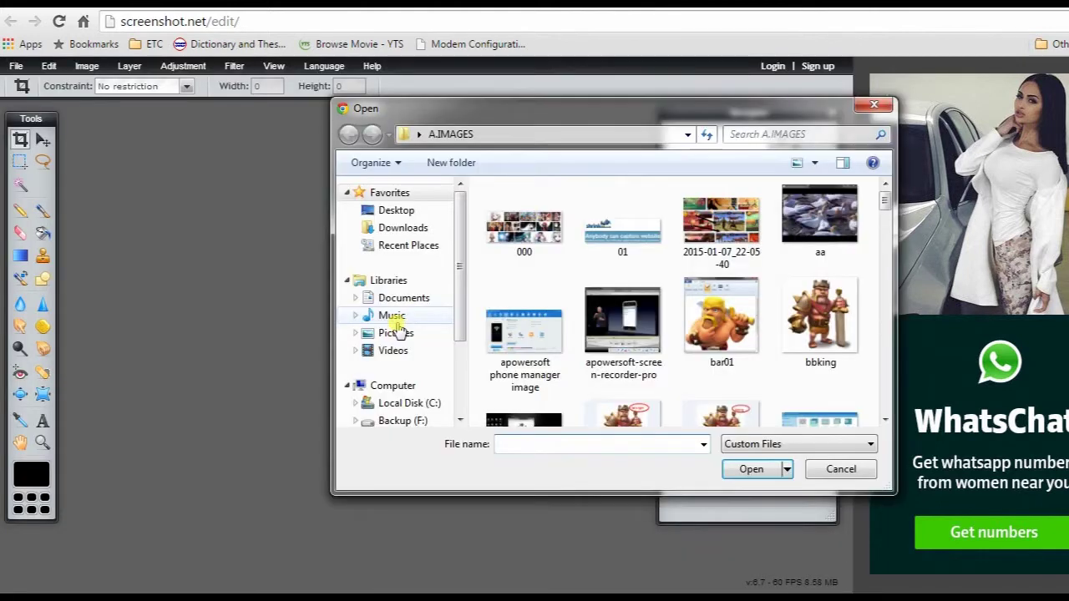
left_click_drag(885, 205, 883, 409)
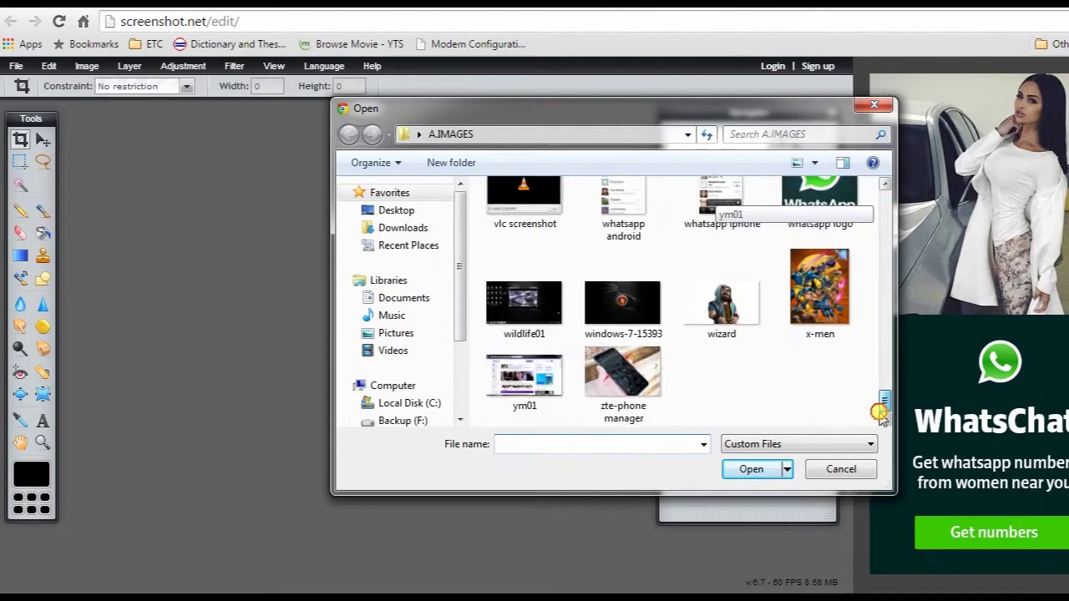
left_click(745, 318)
left_click(748, 469)
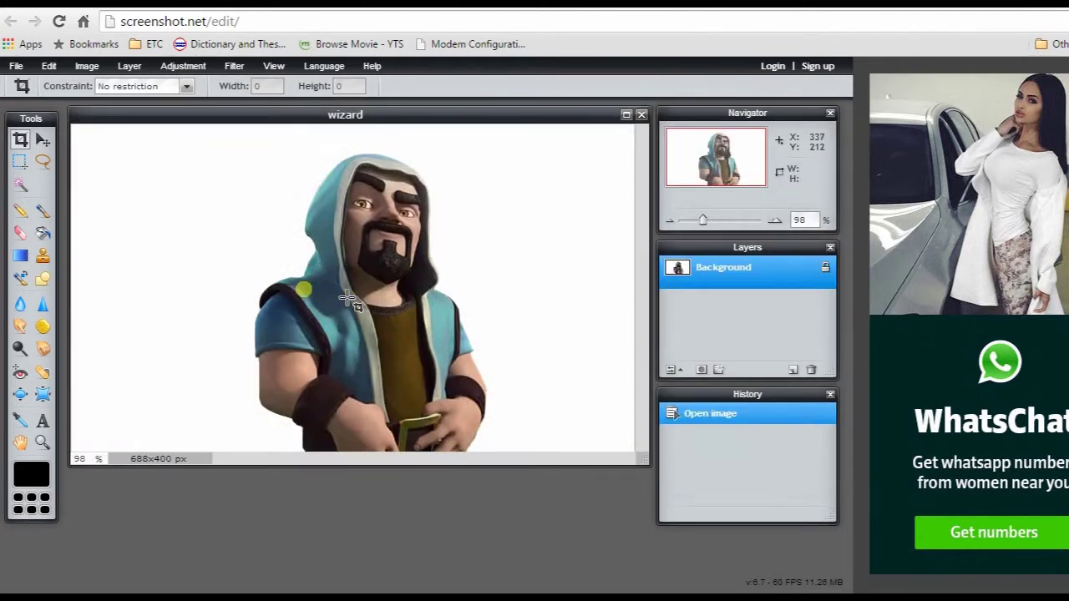
Step: Draw wavy black pencil strokes on both sides of the wizard, four beside the hood and three beside the opposite arm
key("n")
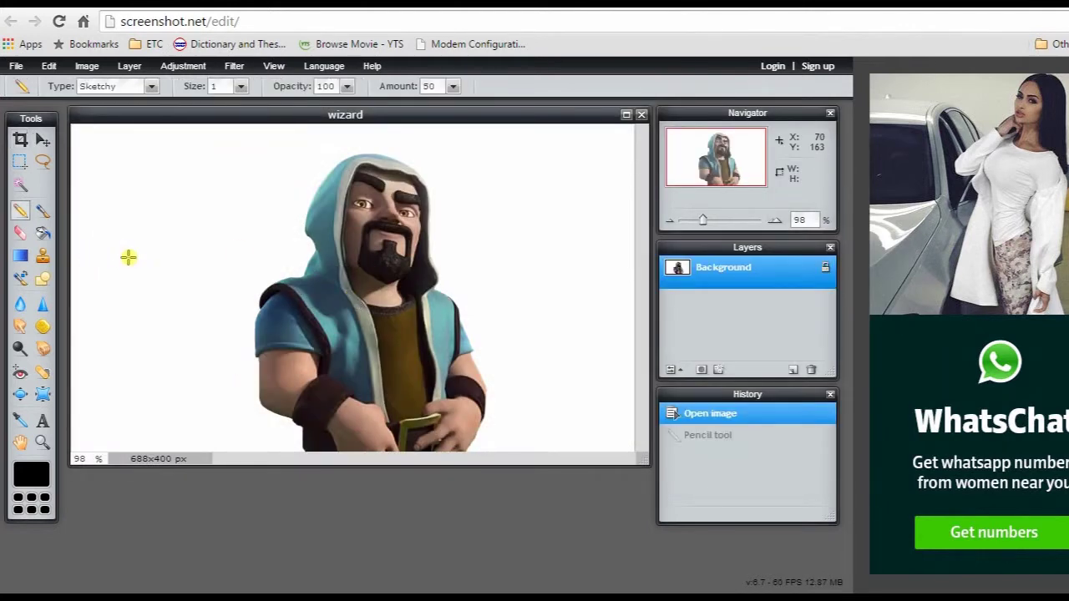
mouse_move(128, 256)
left_mouse_down()
mouse_move(162, 209)
mouse_move(245, 157)
left_mouse_up()
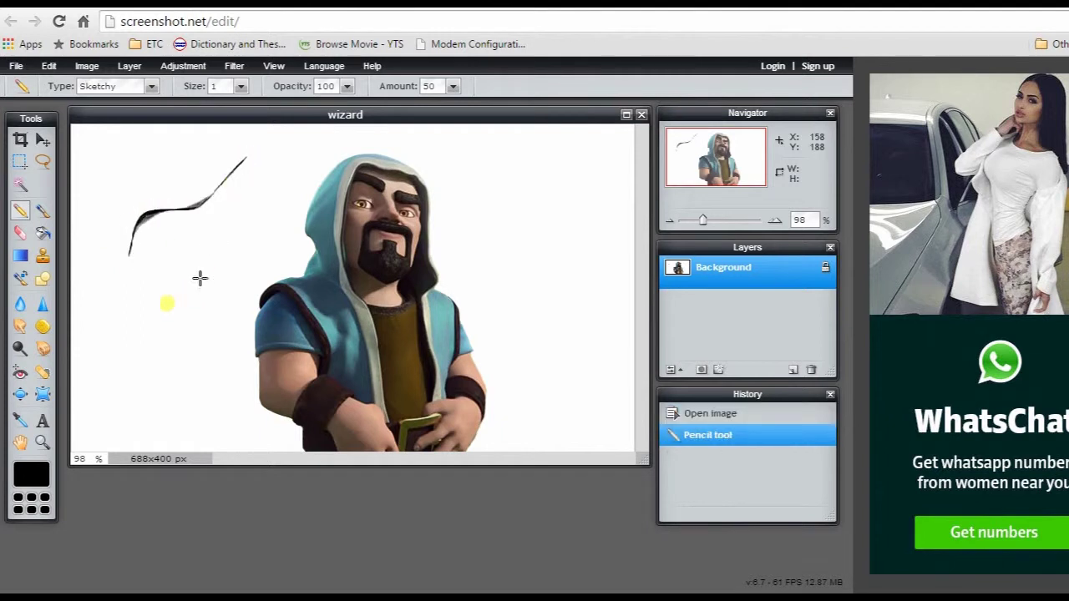
mouse_move(148, 317)
left_mouse_down()
mouse_move(172, 251)
mouse_move(214, 243)
mouse_move(266, 184)
left_mouse_up()
left_click_drag(192, 366, 204, 278)
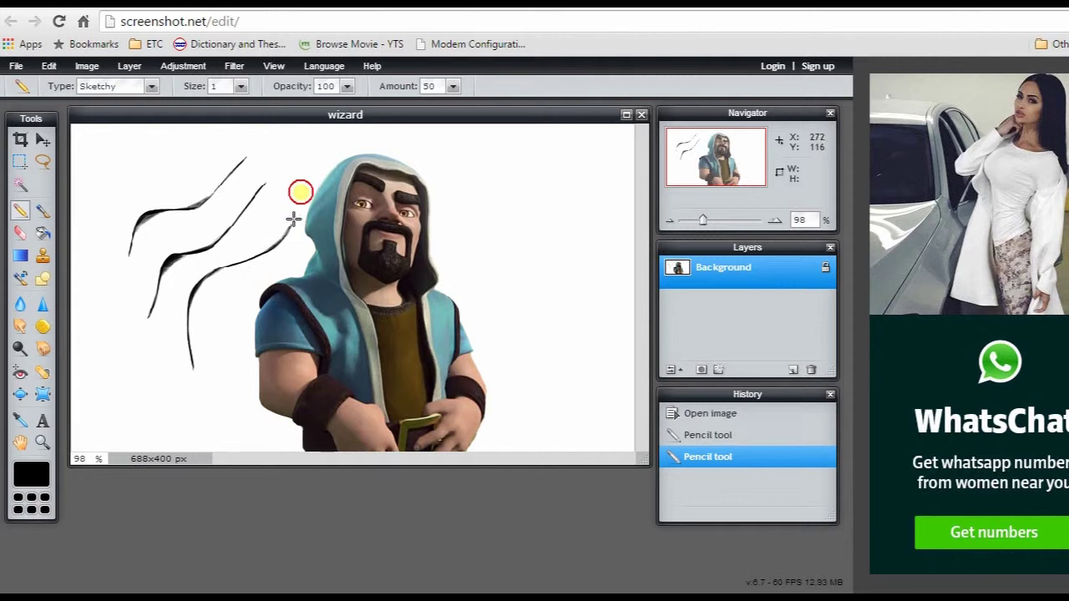
left_click_drag(292, 218, 299, 178)
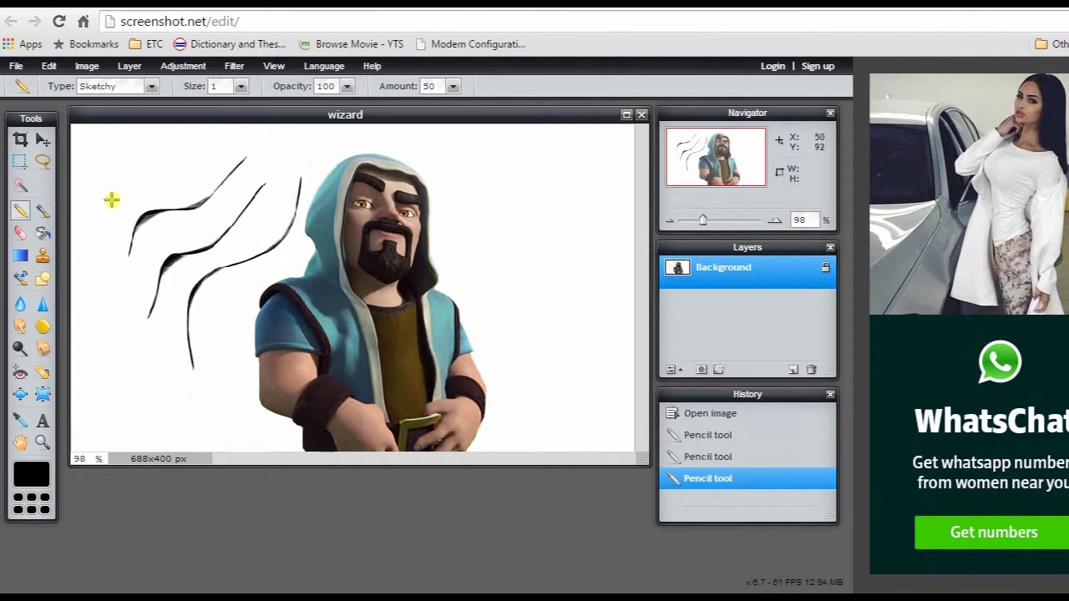
mouse_move(104, 216)
left_mouse_down()
mouse_move(143, 174)
mouse_move(206, 136)
left_mouse_up()
left_click_drag(525, 437, 498, 292)
mouse_move(516, 427)
left_mouse_down()
mouse_move(530, 381)
mouse_move(455, 260)
left_mouse_up()
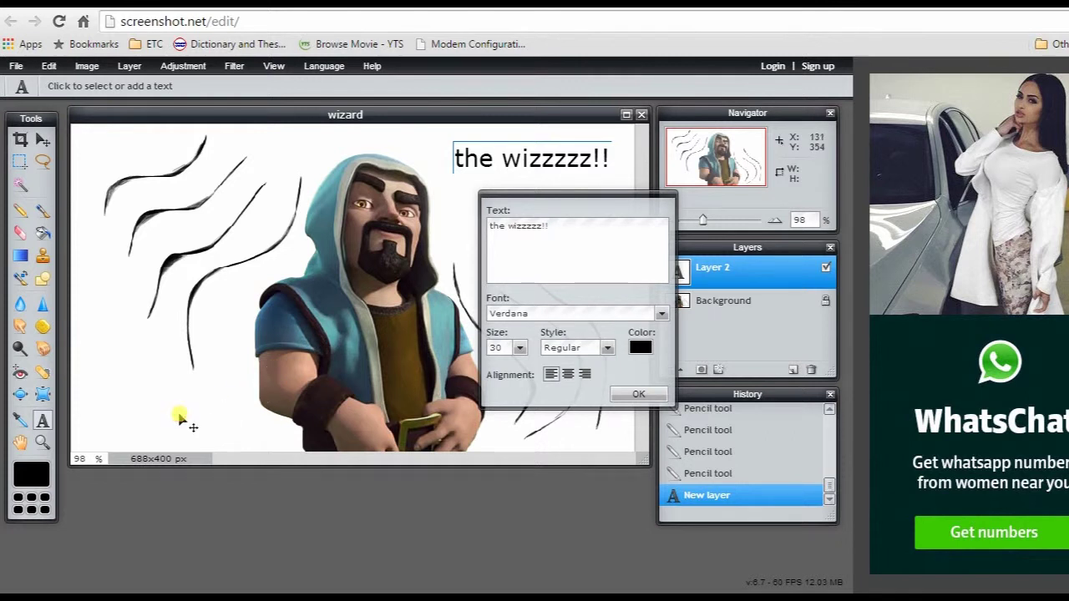
Step: Add the black text "the wizzzzz!!" in Verdana Regular, size 30, in the blank area beside the wizard's head
left_click(637, 395)
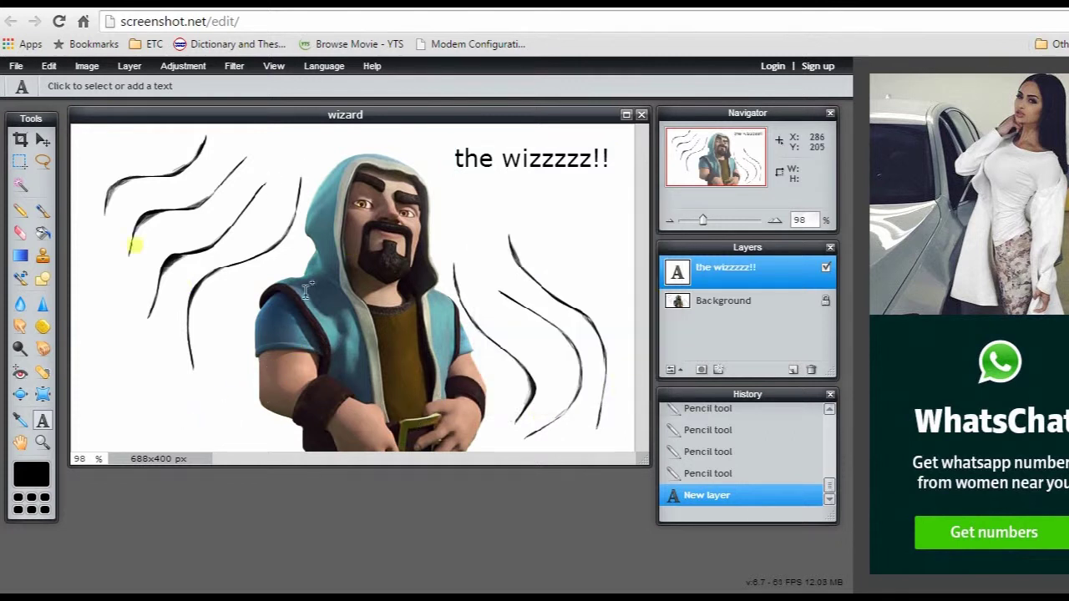
Step: Save the edited image to the computer's desktop as the PNG file wizard-01 and open the saved file
left_click(16, 66)
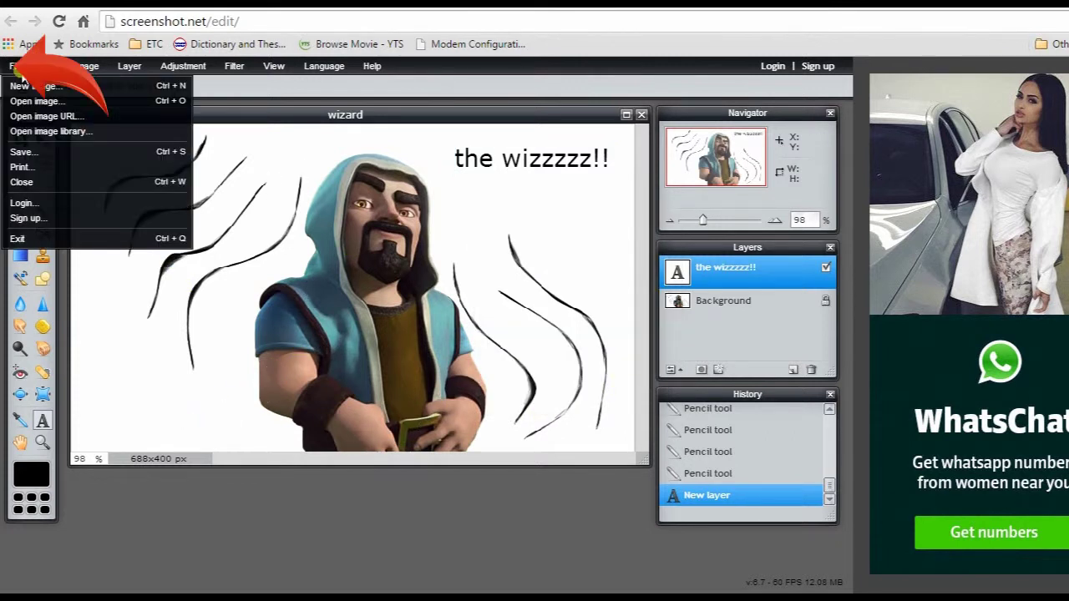
left_click(31, 152)
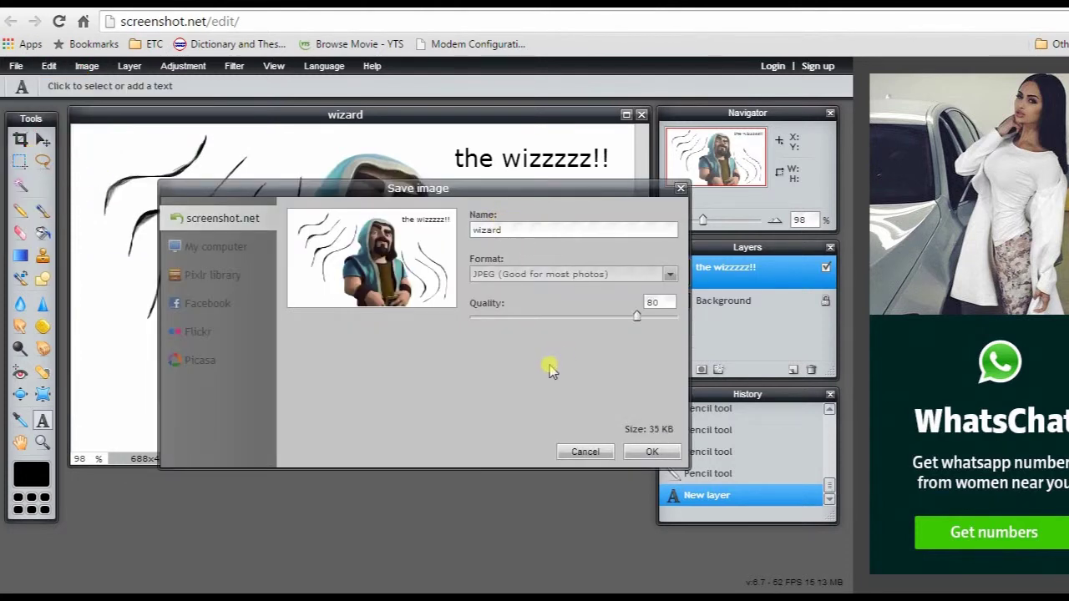
left_click(204, 251)
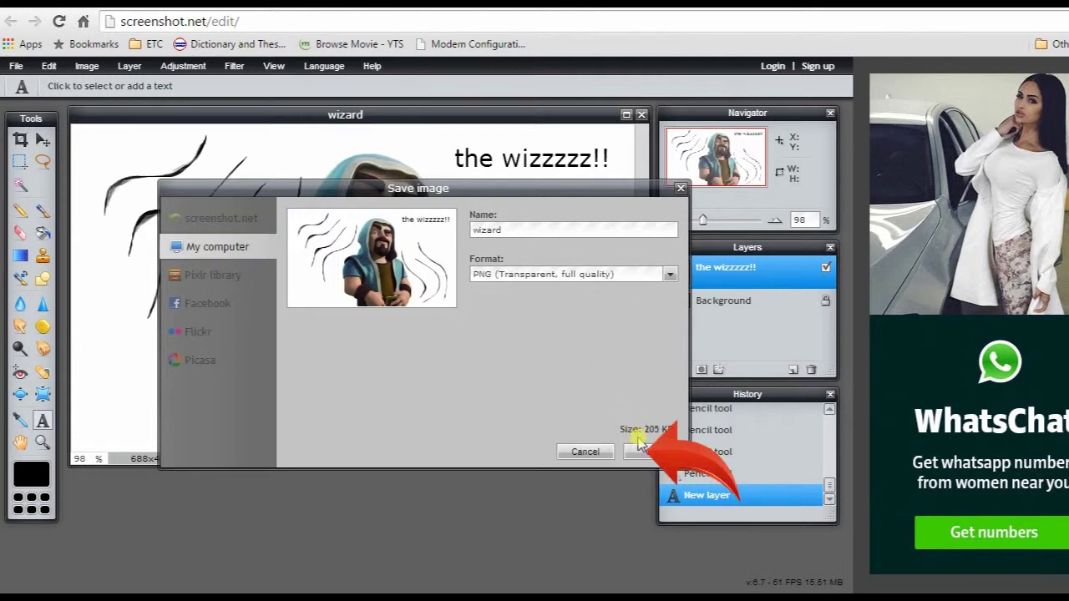
left_click(644, 453)
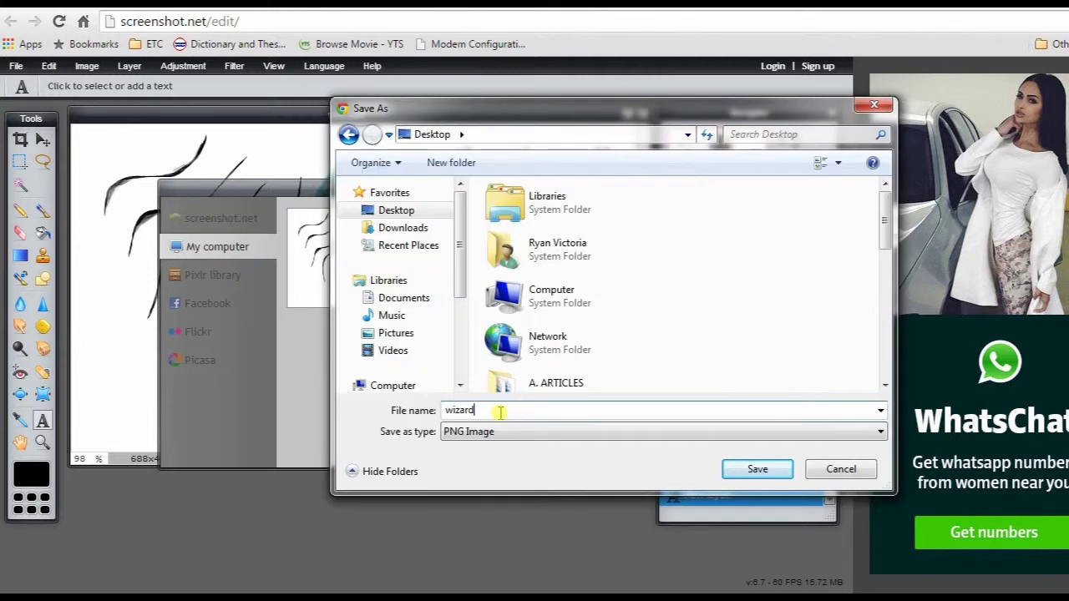
left_click(756, 469)
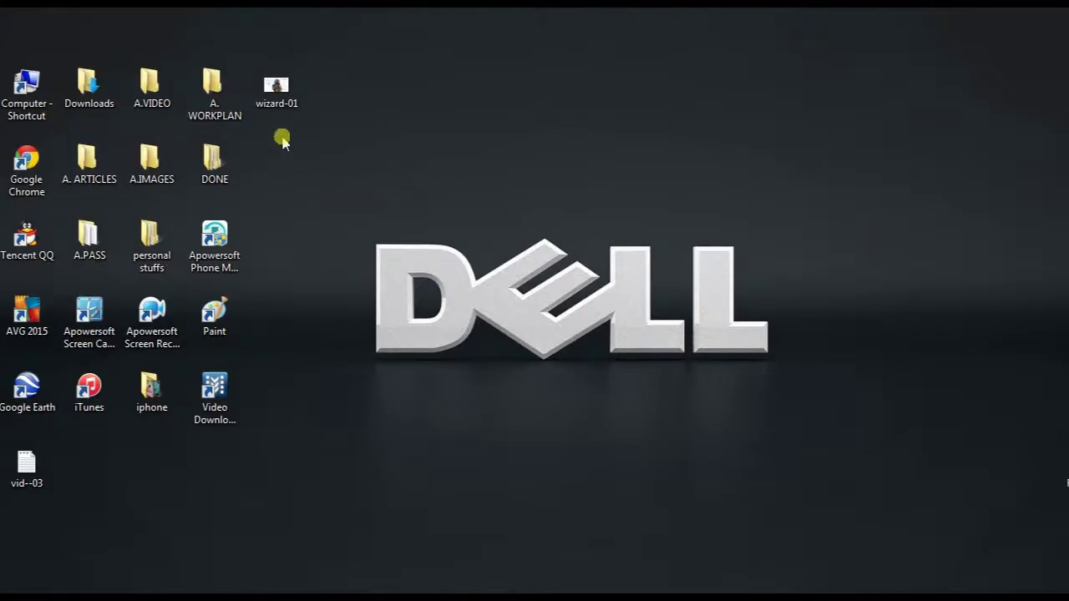
double_click(276, 87)
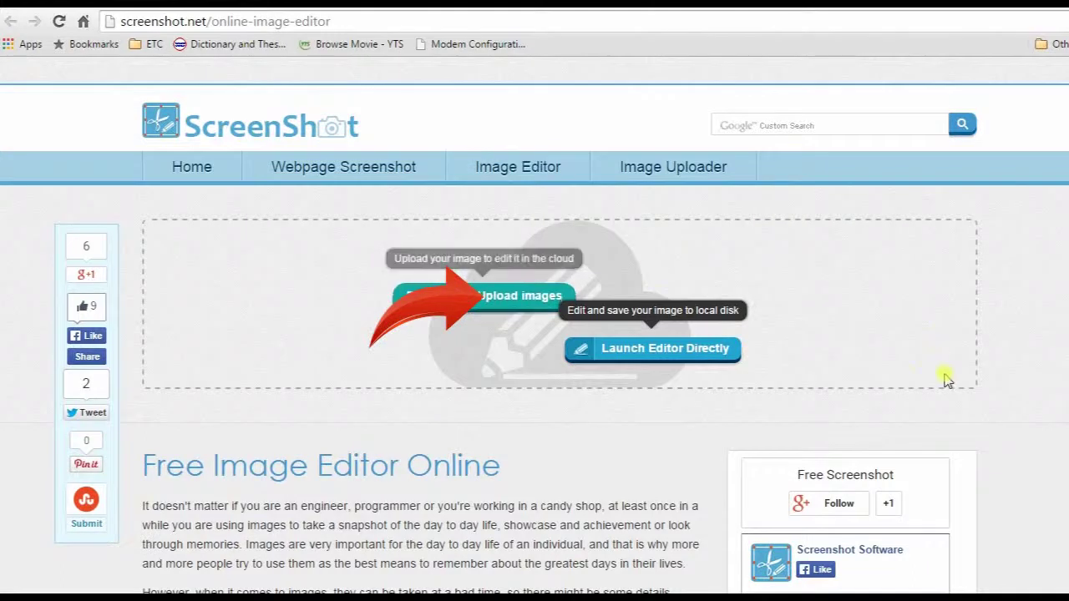
Step: Upload the barbarian king picture to the online image editor and view its shared image page through the generated link
double_click(525, 337)
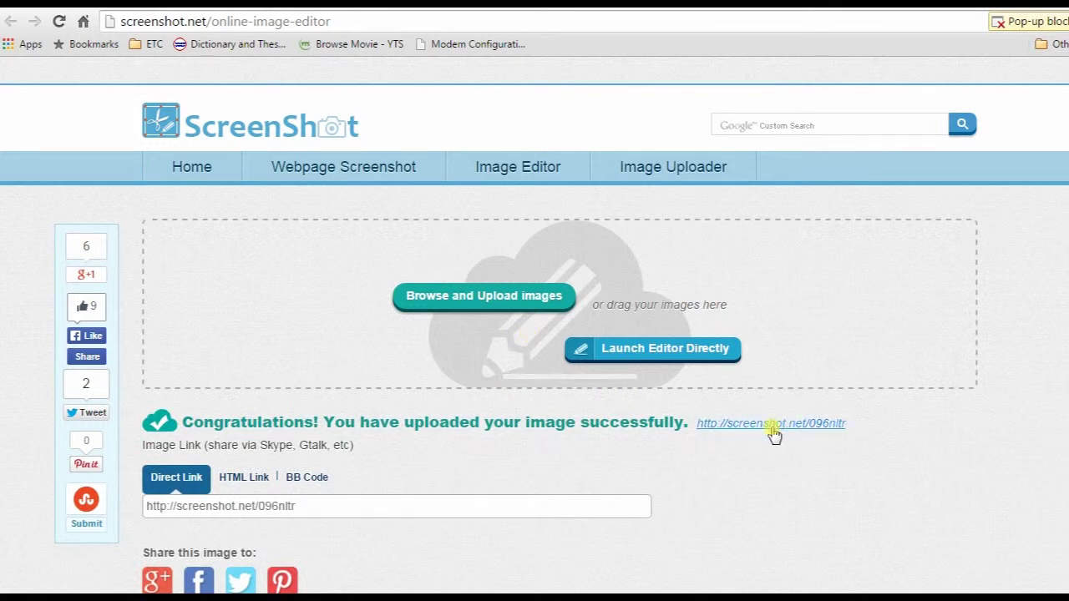
left_click(774, 435)
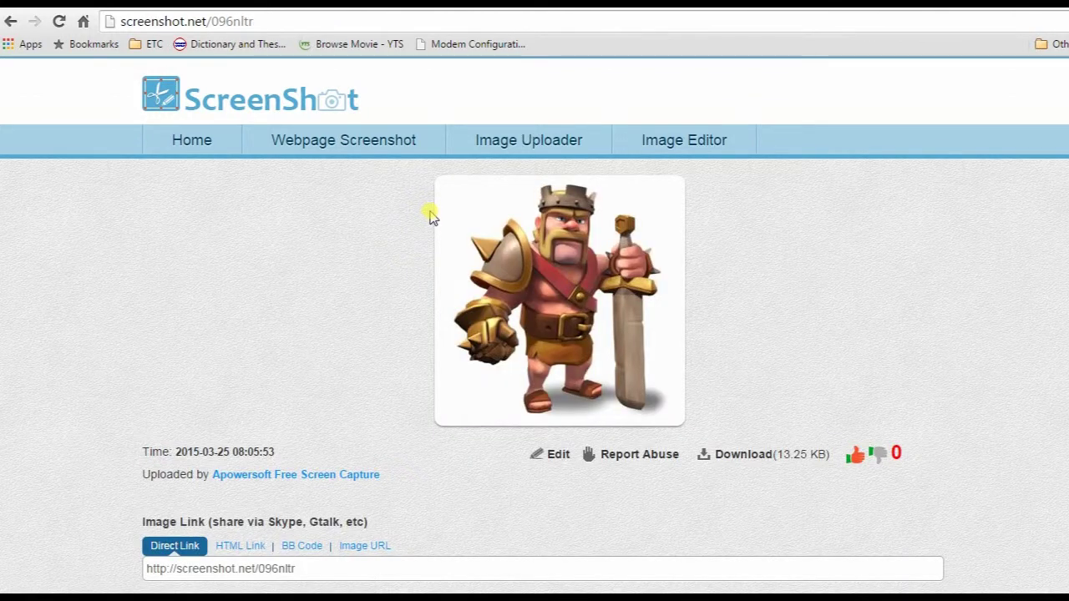
scroll(444, 429, "down", 1)
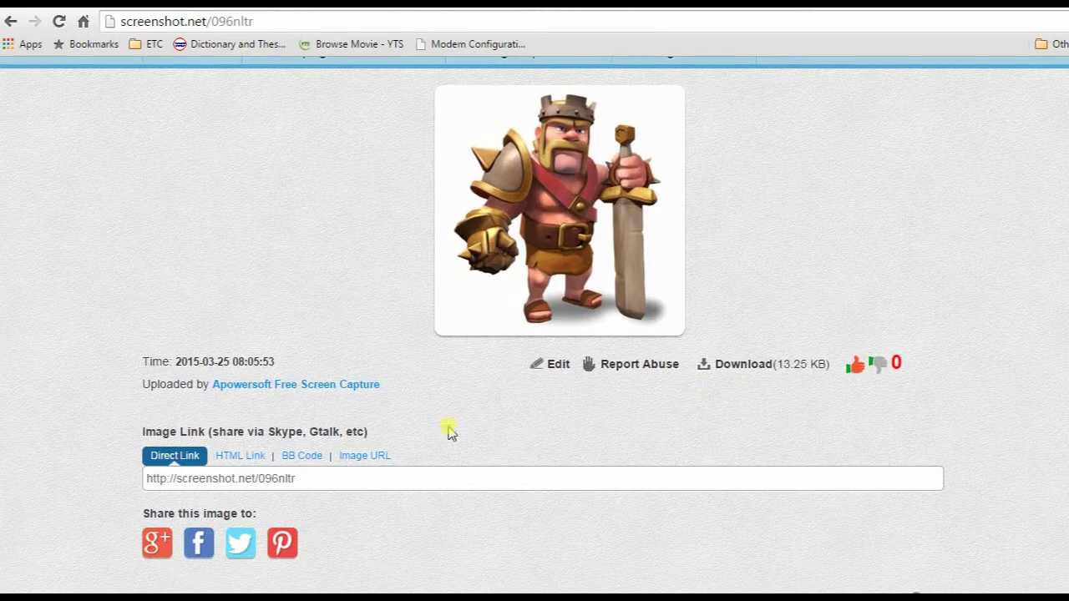